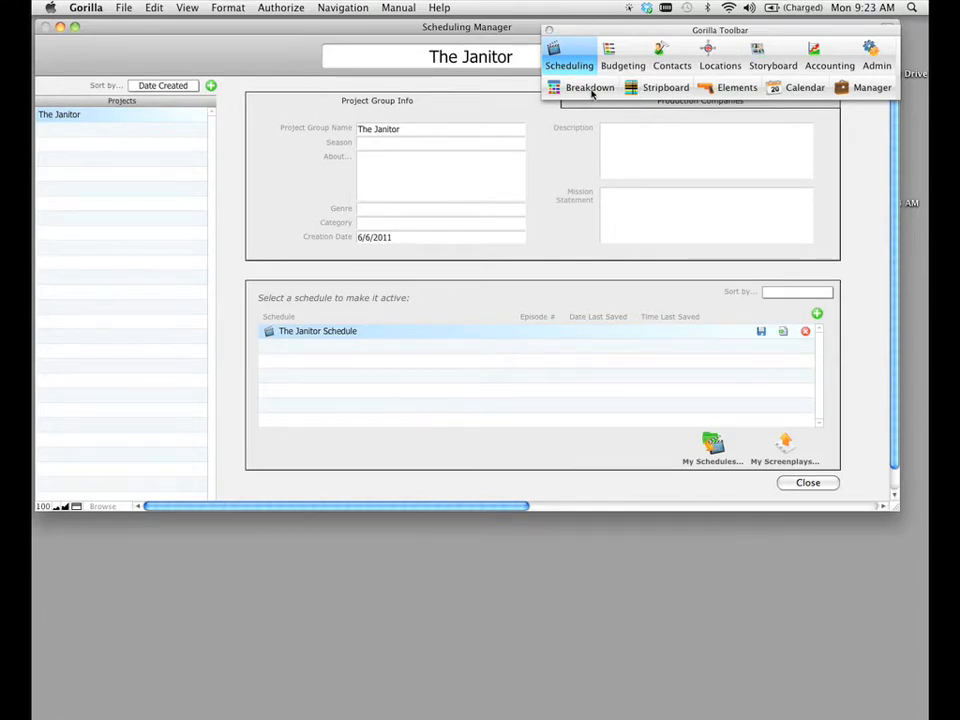
Step: Open the schedule's Breakdown and set scene 1's estimated time to 2 hours 15 minutes
left_click(591, 90)
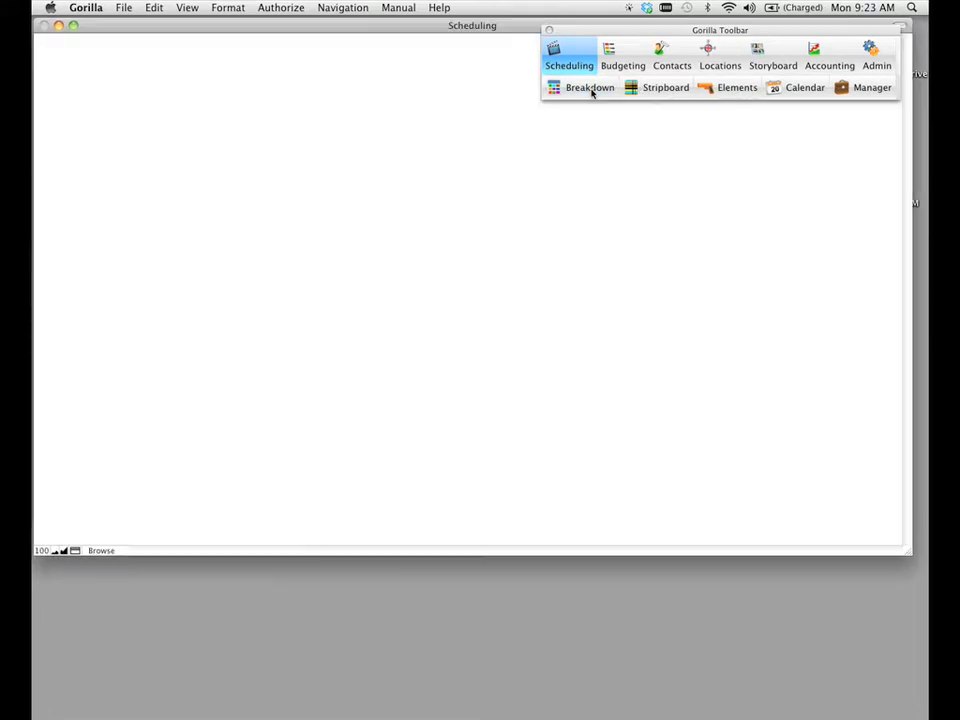
left_click_drag(666, 30, 678, 24)
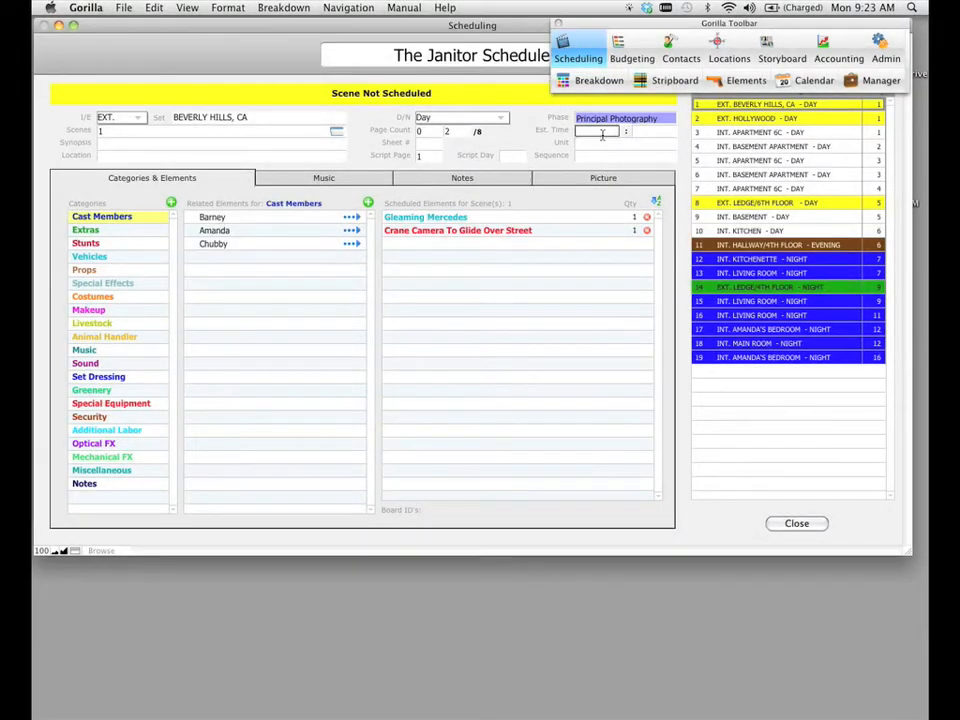
left_click(584, 131)
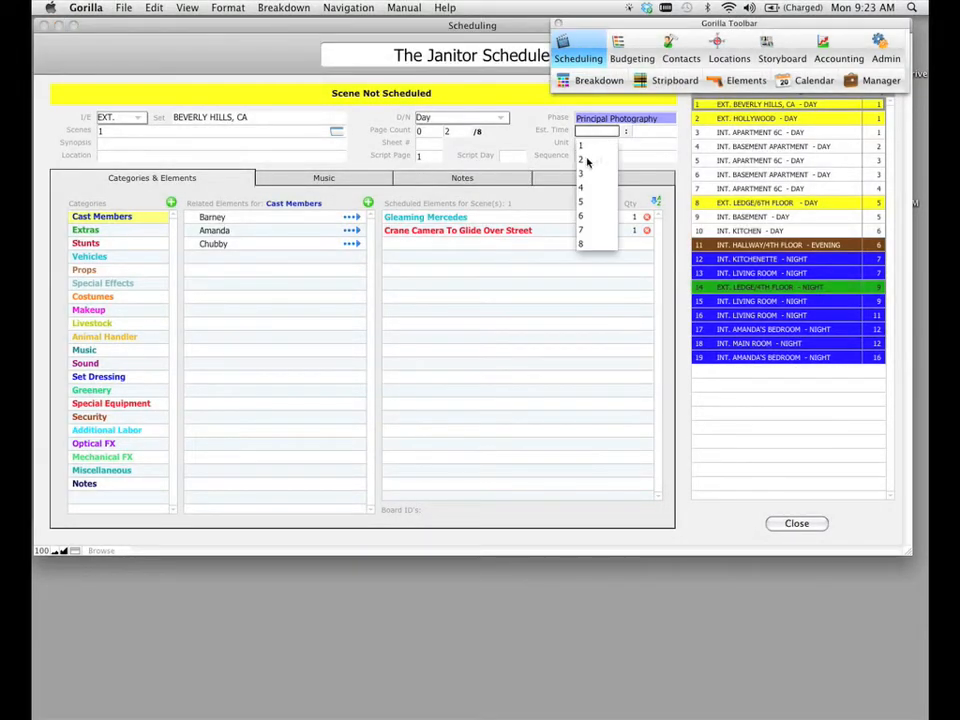
left_click(586, 160)
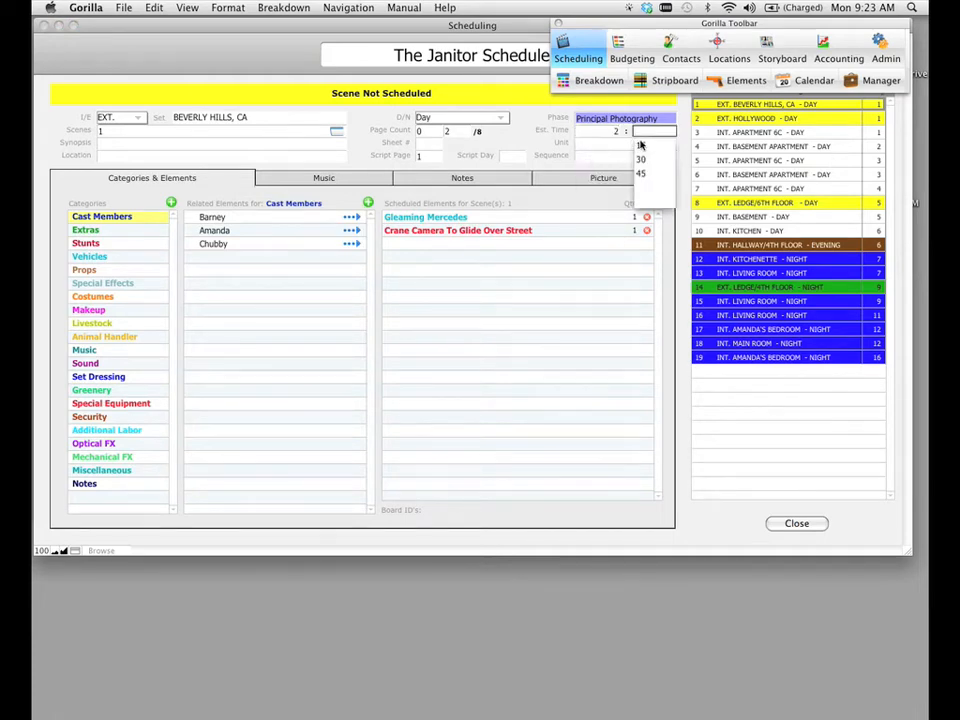
left_click(641, 146)
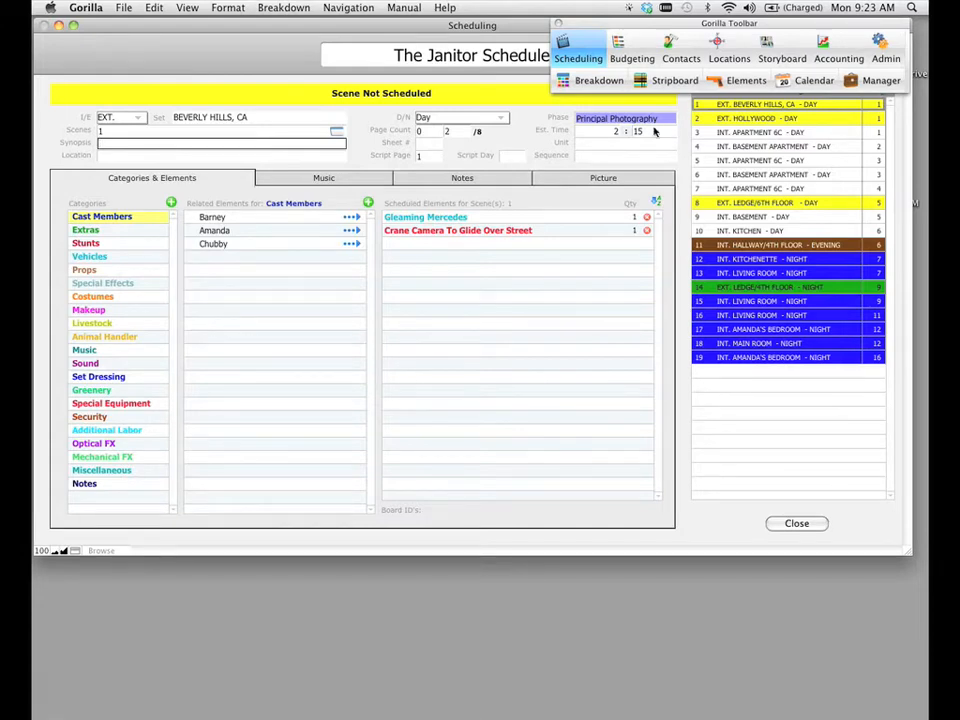
Step: Select scene 2, EXT. HOLLYWOOD - DAY, and set its estimated time to 1 hour
left_click(699, 122)
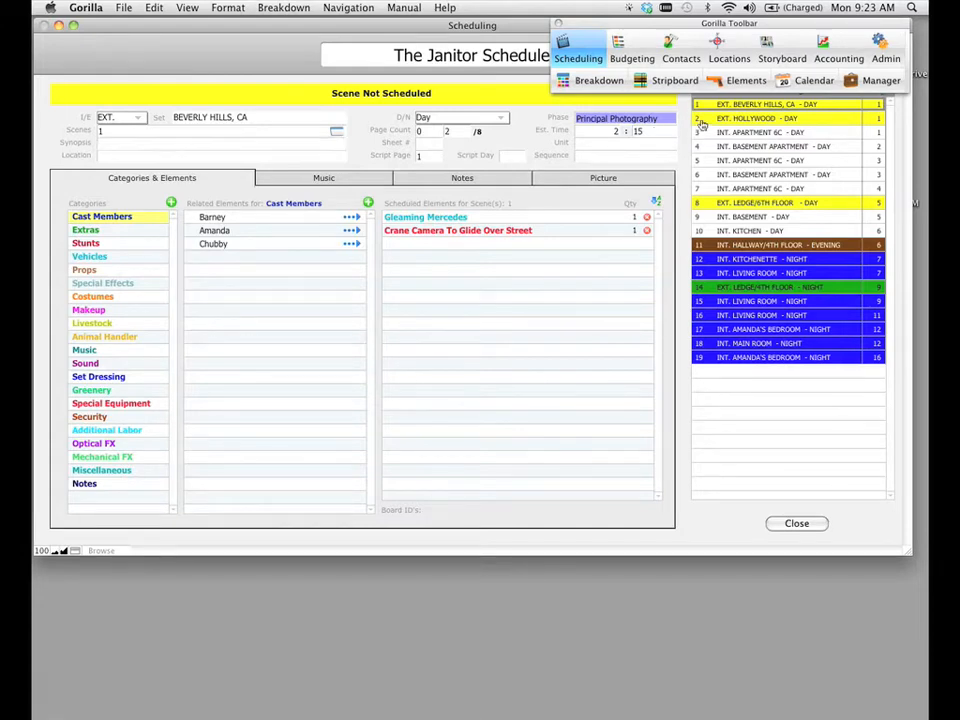
left_click(592, 132)
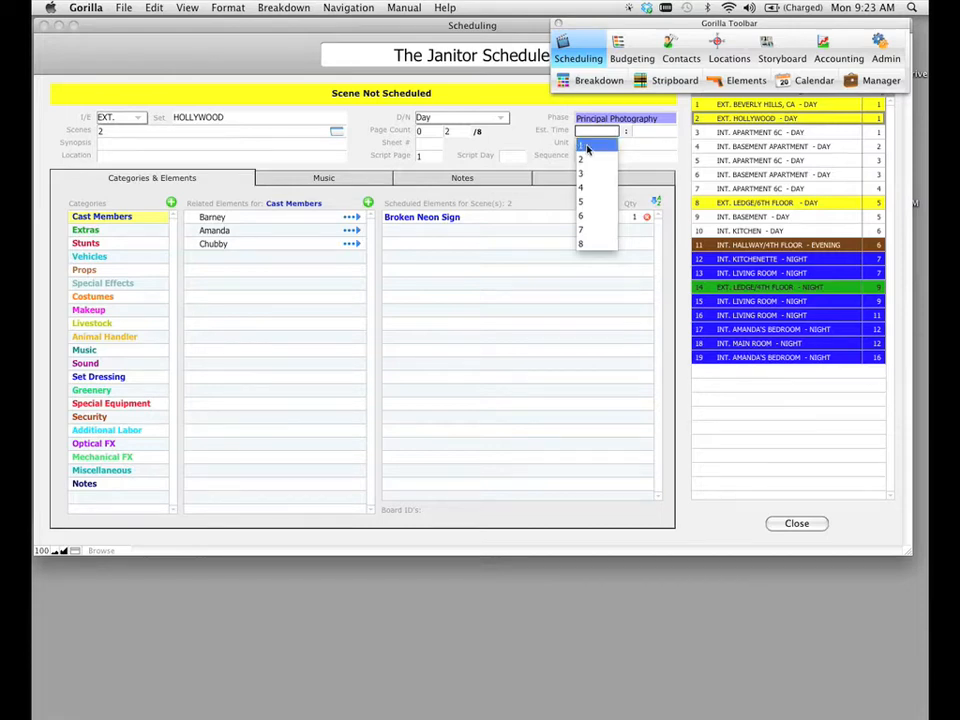
left_click(587, 147)
left_click(525, 141)
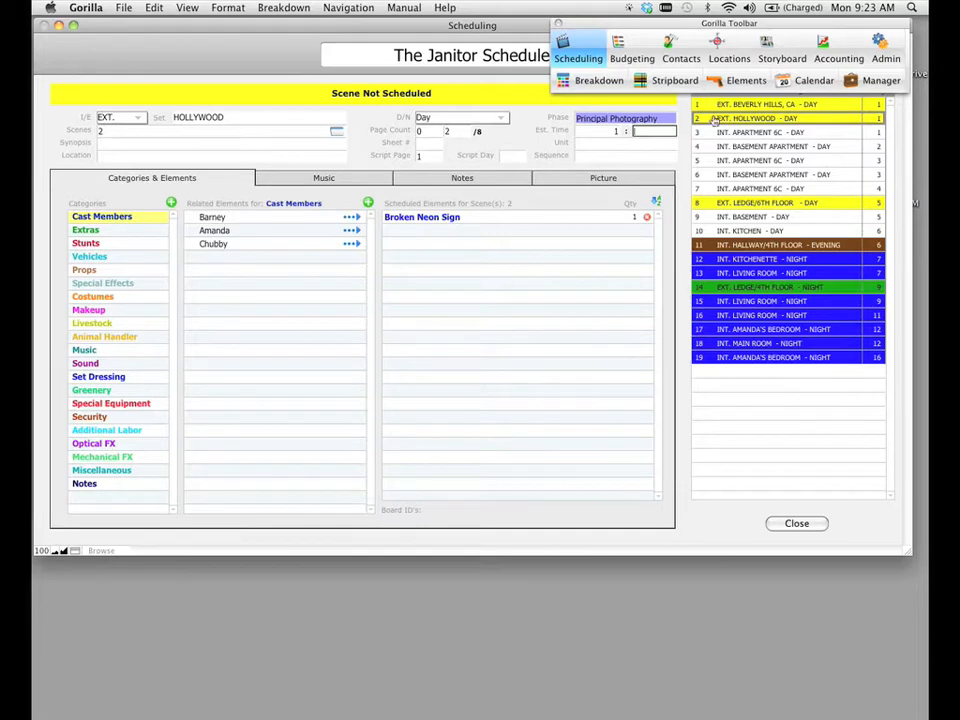
left_click(524, 133)
Step: Open scene 2's index card, title it "Title of Card" and enter "ssdsdsdsd" as its body text
left_click(338, 135)
left_click_drag(698, 457, 313, 155)
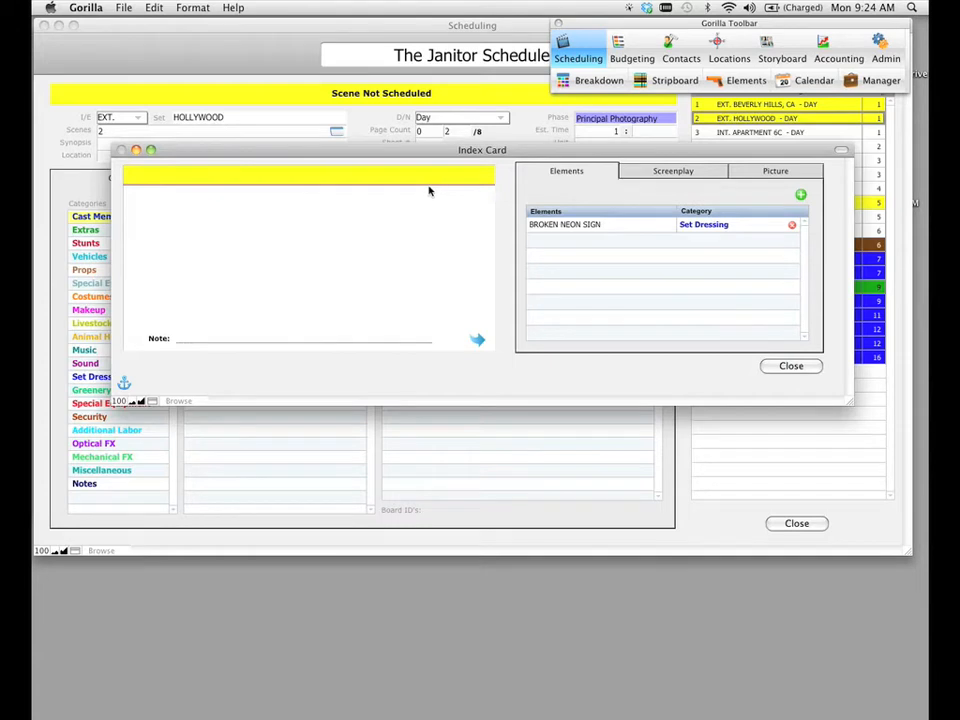
left_click(328, 182)
type("T")
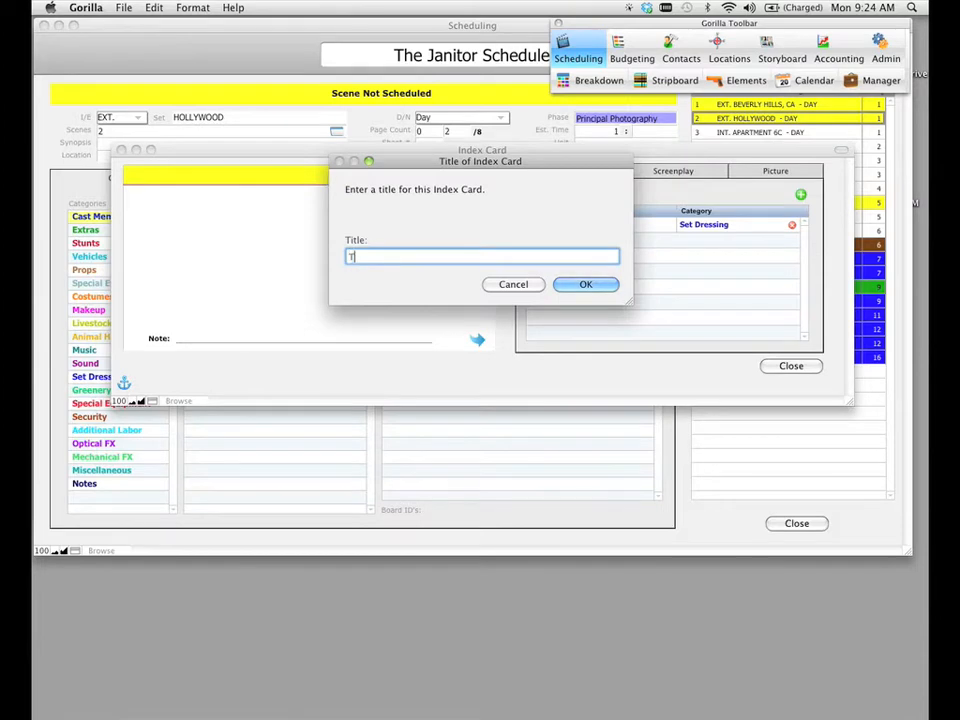
type("itle of Card")
left_click(590, 287)
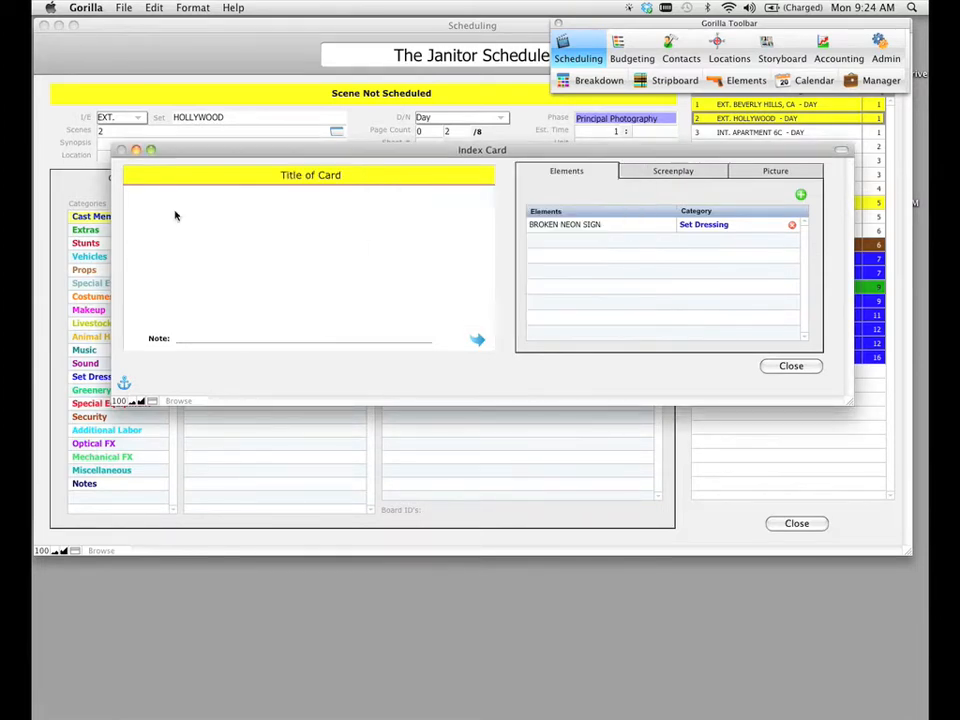
left_click(175, 215)
type("ssdsdsdsd")
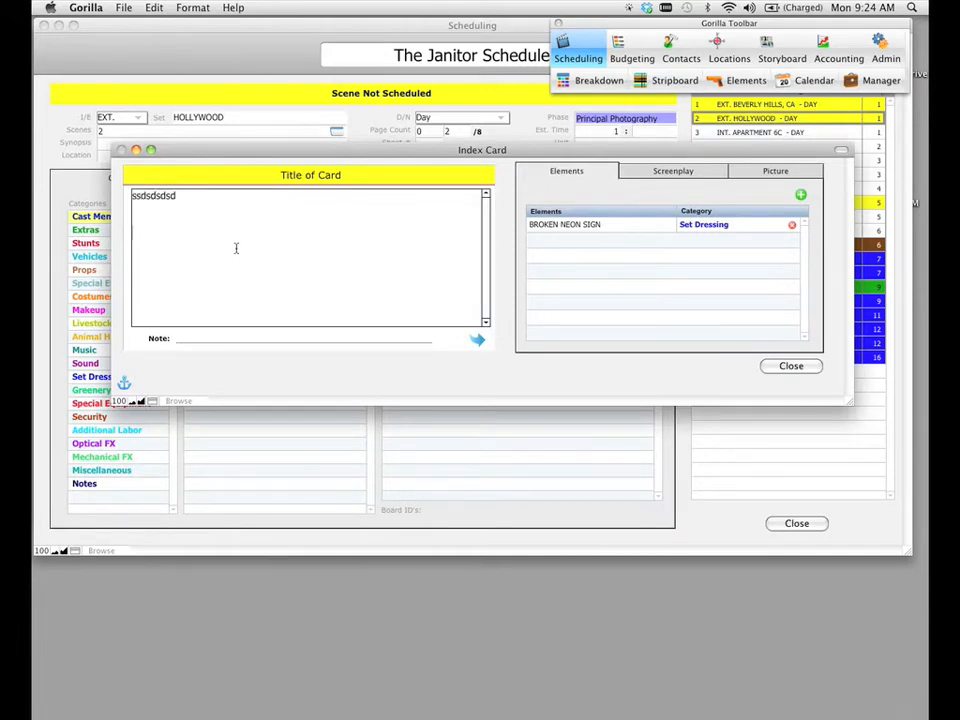
Step: Switch to Final Draft, open The Janitor.fdx and copy scene 1's two action paragraphs
key("super+Tab")
key("super+Tab")
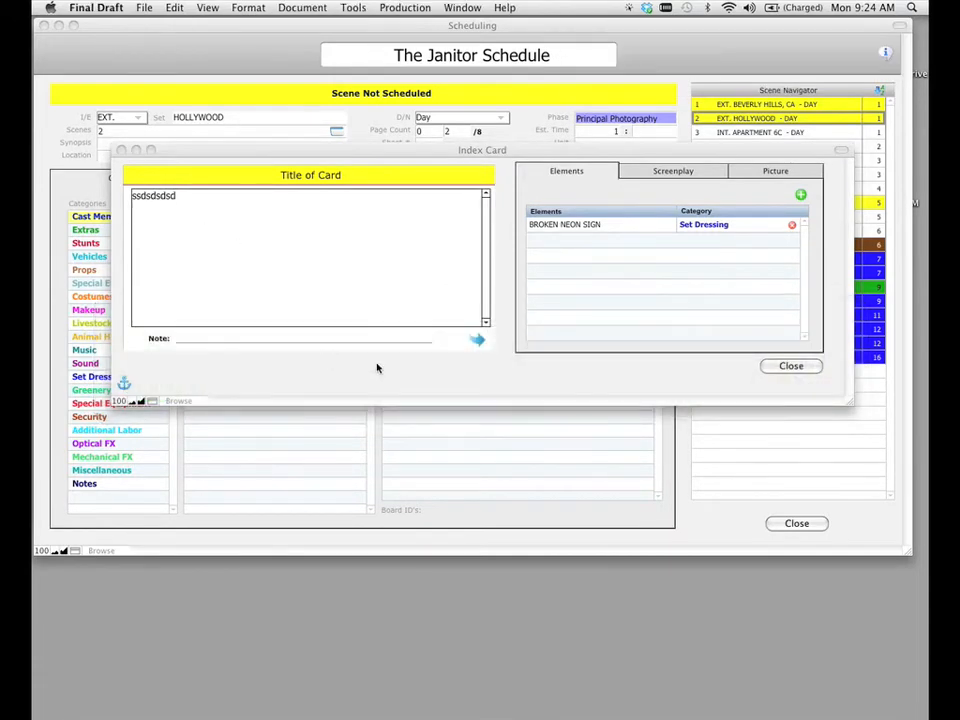
left_click(145, 7)
mouse_move(287, 66)
left_click(396, 160)
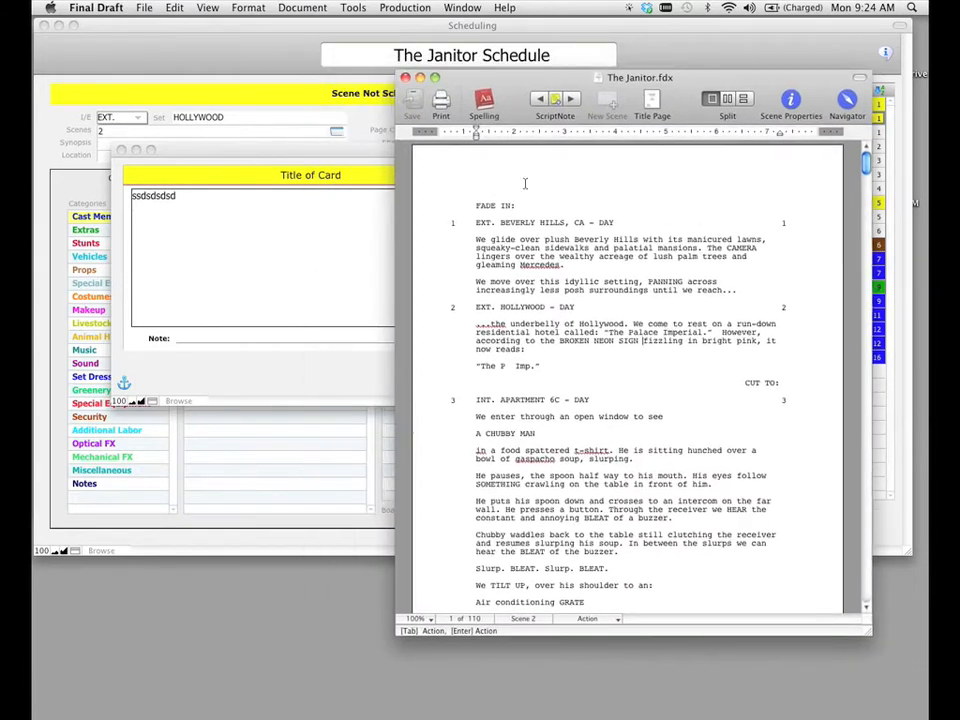
left_click_drag(776, 342, 565, 334)
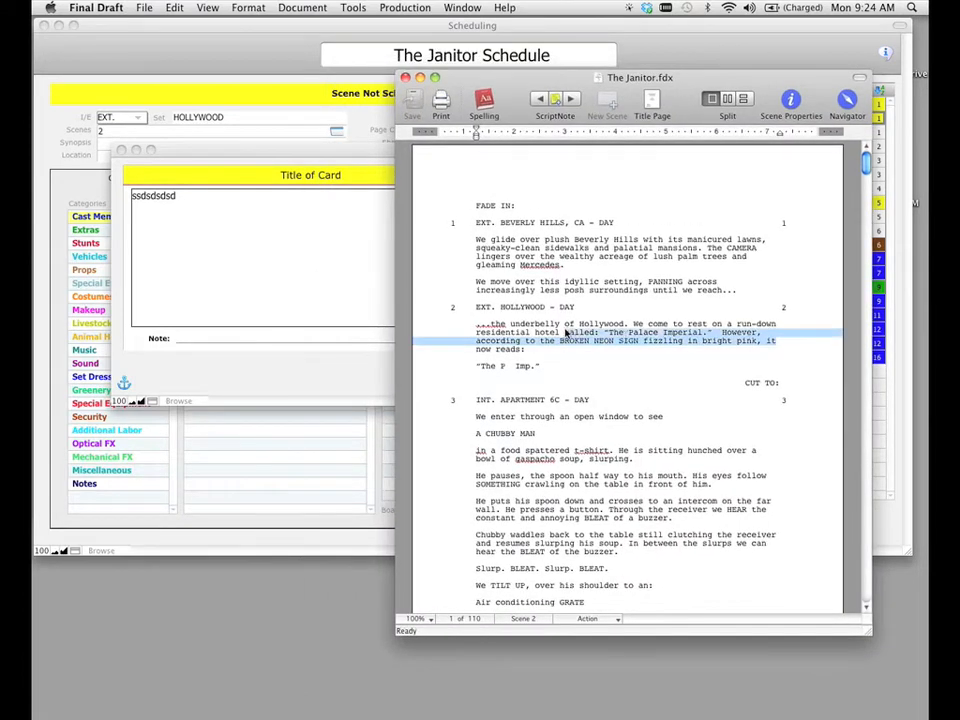
left_click_drag(737, 291, 423, 245)
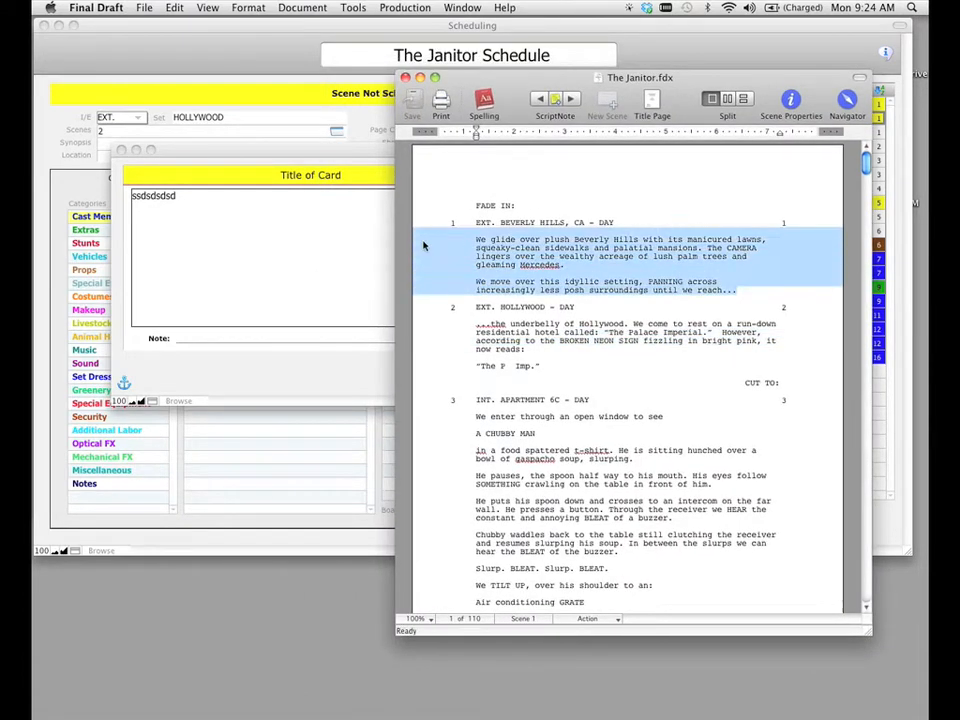
key("super+c")
Step: Replace the placeholder text on the Gorilla index card with the copied paragraphs, and close The Janitor.fdx in Final Draft
left_click(317, 251)
left_click_drag(264, 214, 71, 184)
key("super+v")
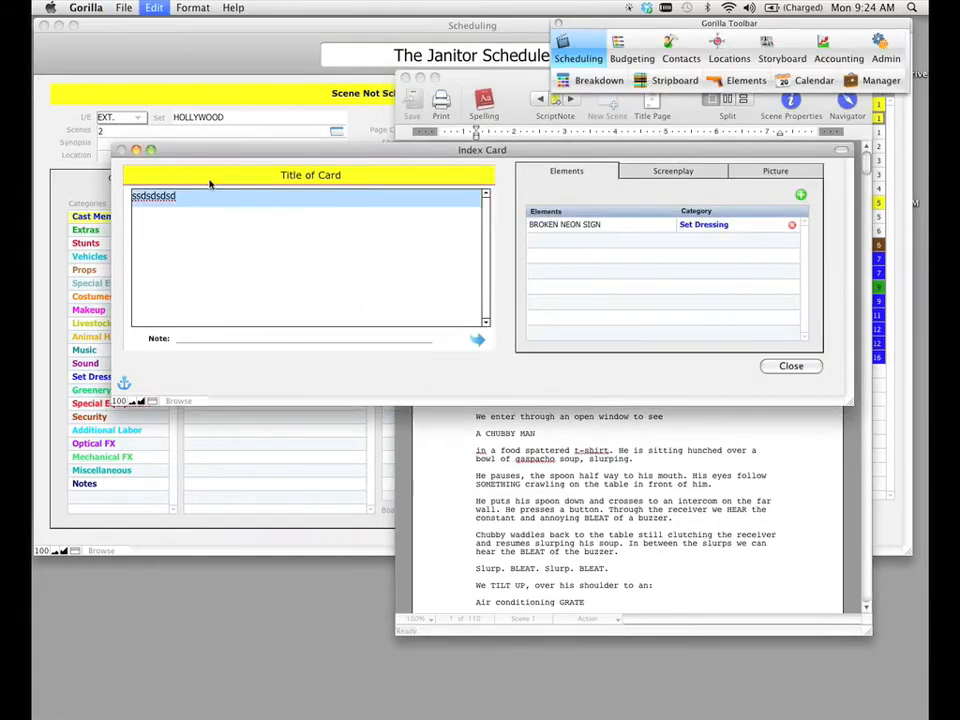
left_click_drag(422, 154, 431, 157)
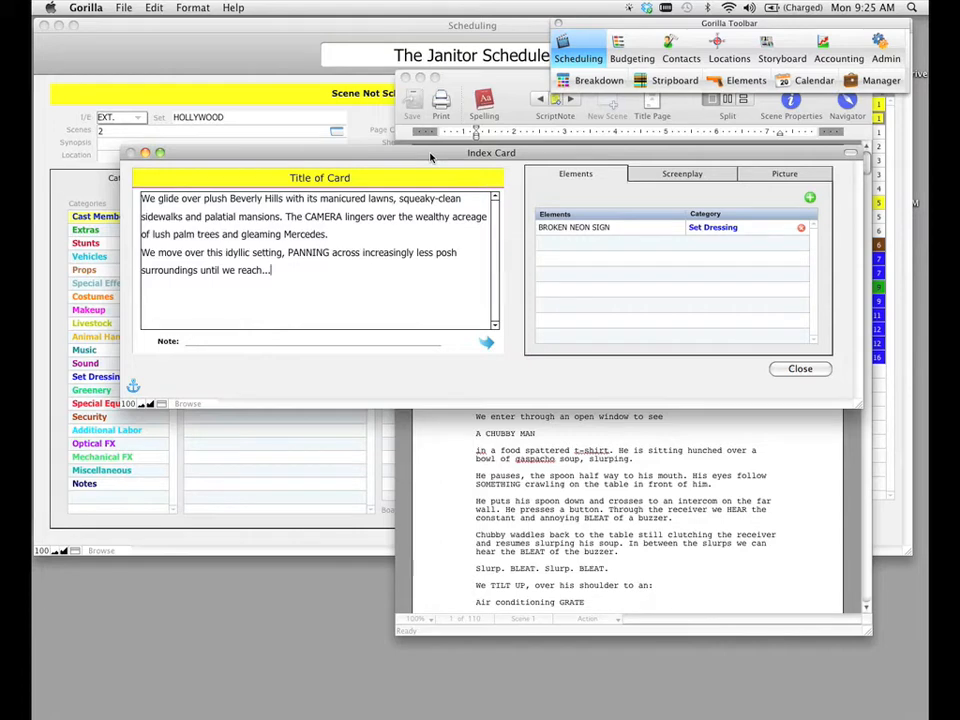
left_click(453, 80)
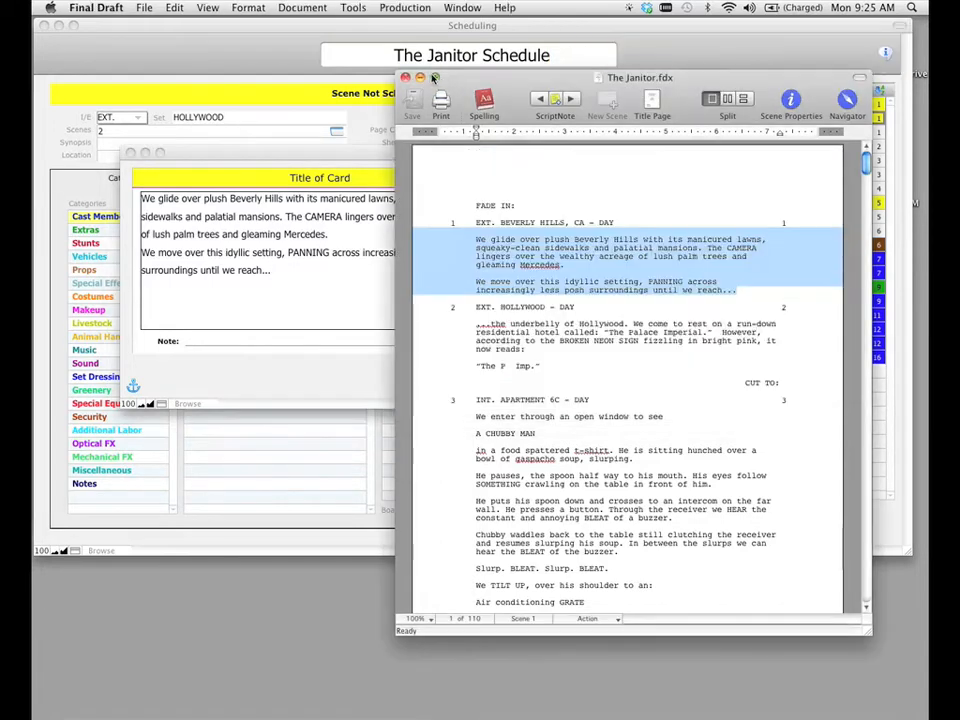
left_click(406, 79)
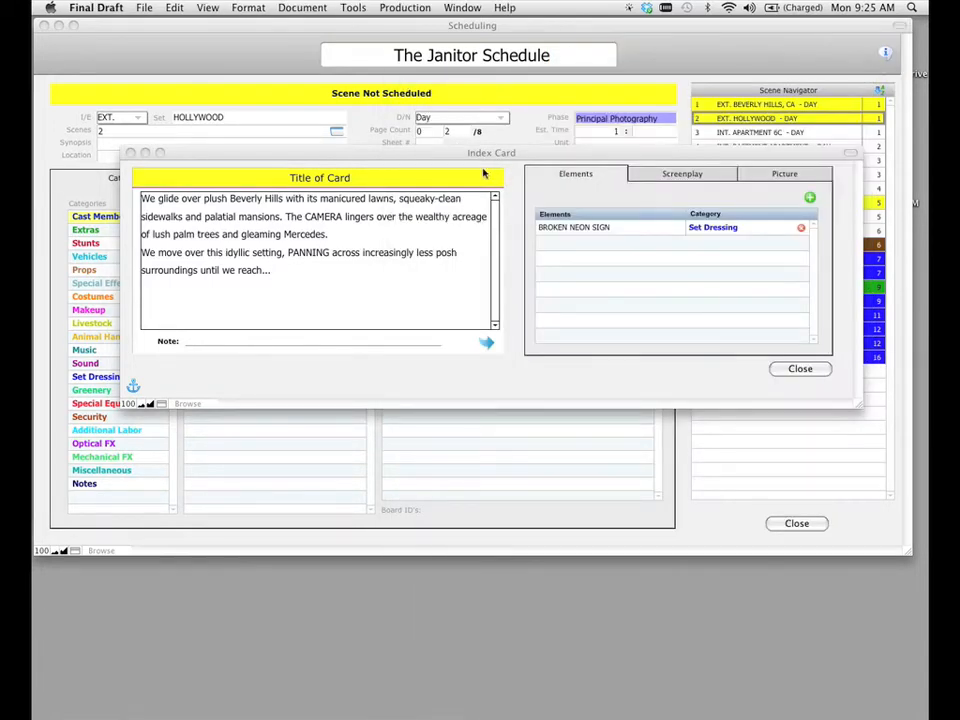
Step: Switch to StoryO, close the open "Abraham Lincoln" card and move the "Lunch with the President" card ahead of it
key("super+Tab")
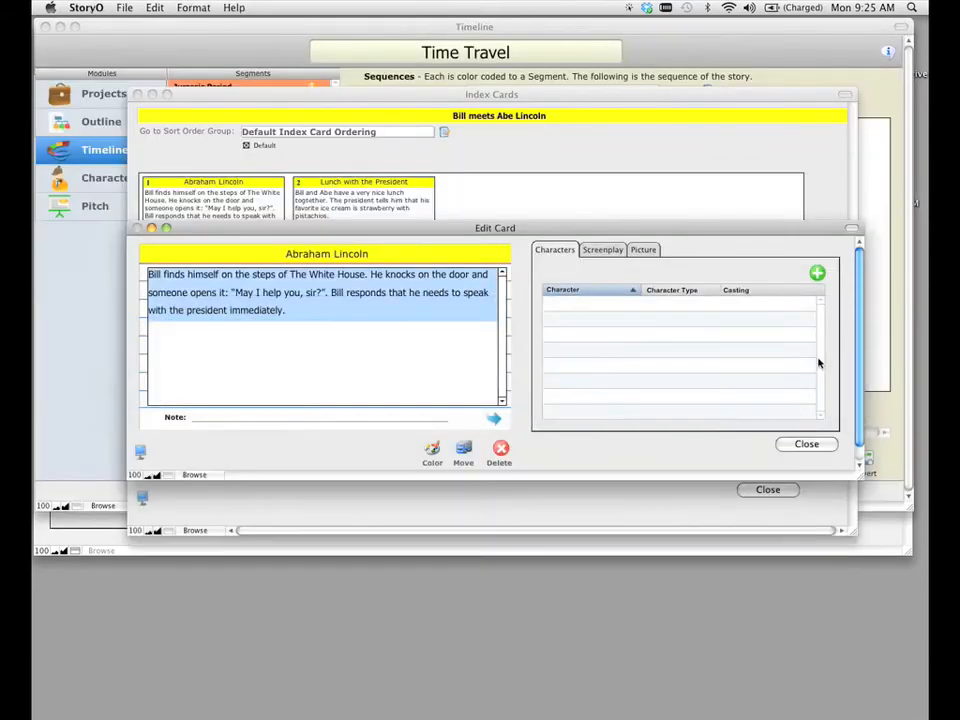
left_click_drag(327, 229, 347, 150)
left_click(850, 376)
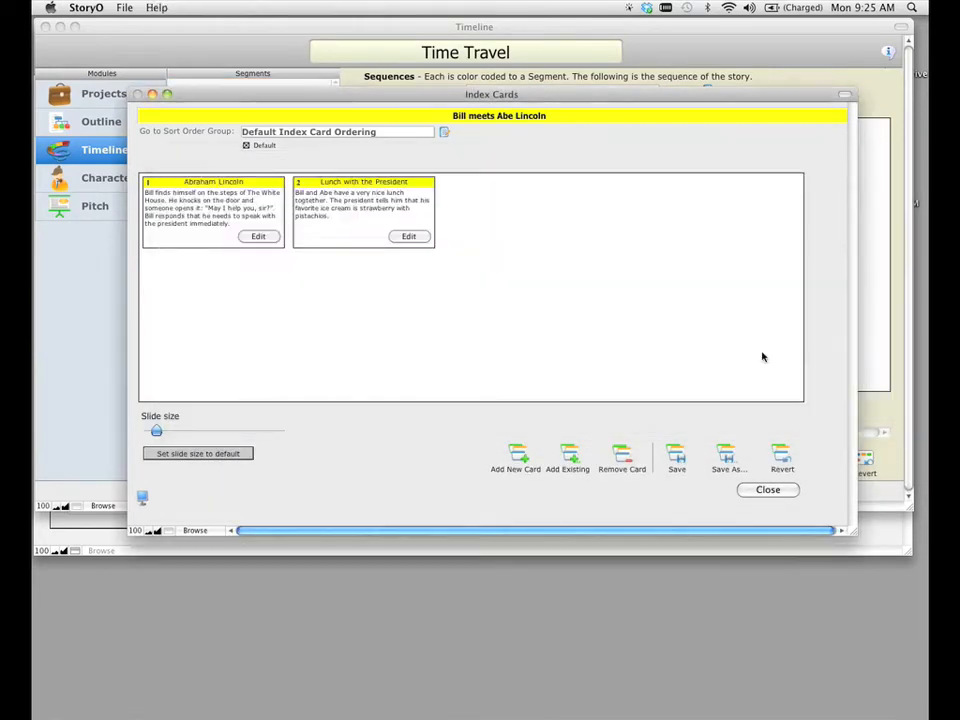
left_click_drag(361, 93, 361, 89)
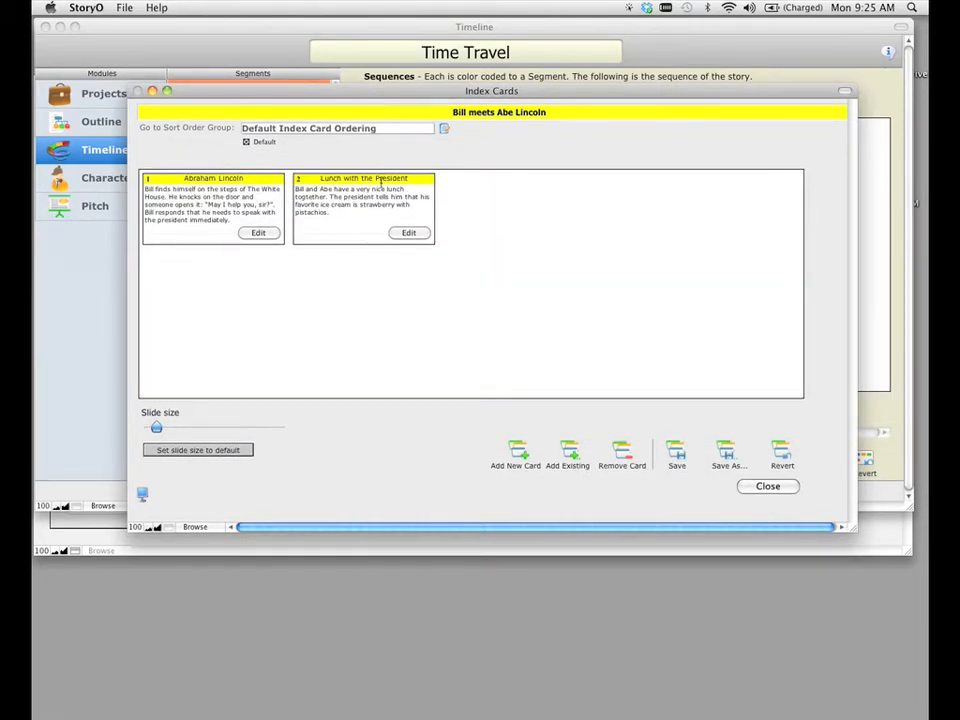
left_click_drag(380, 181, 257, 214)
Step: View the "Lunch with the President" card's details, close the card and the Index Cards window, and hide StoryO
left_click(258, 233)
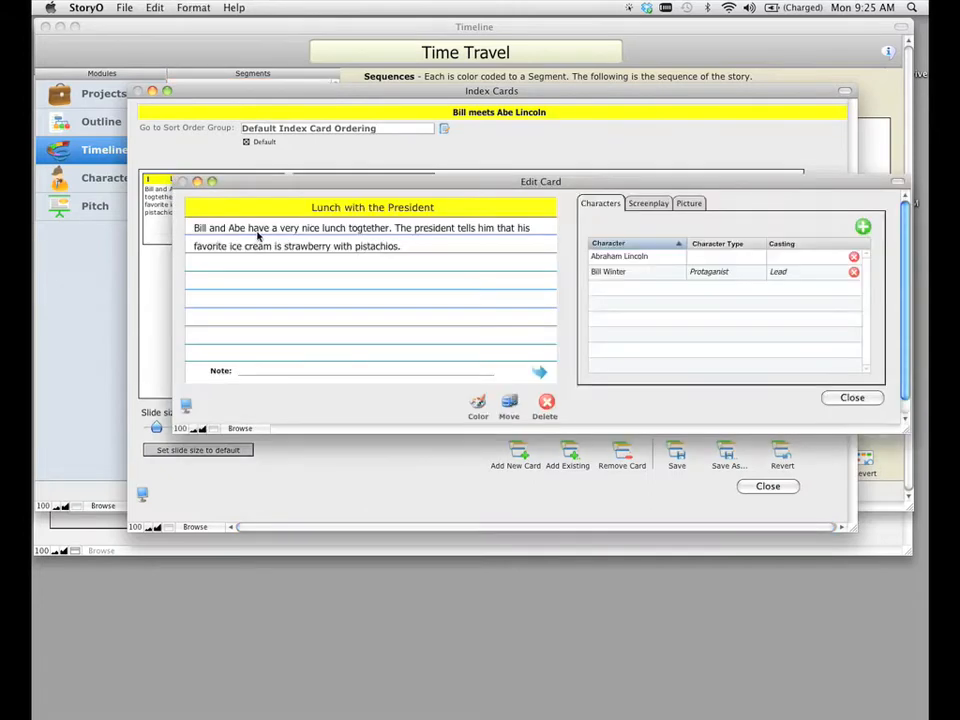
left_click_drag(326, 183, 345, 203)
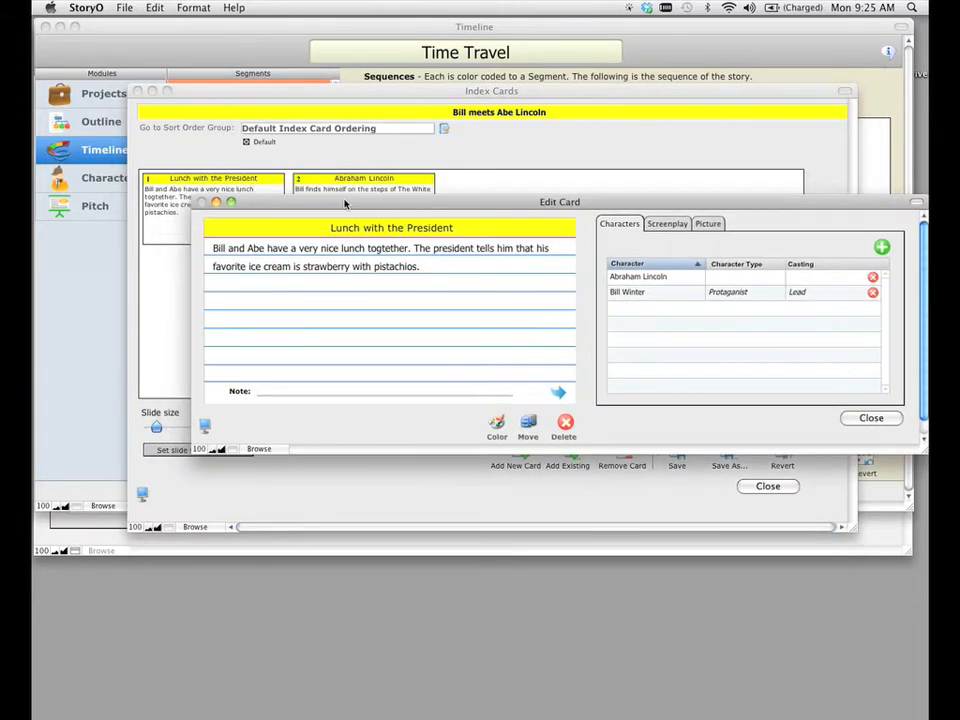
left_click(445, 270)
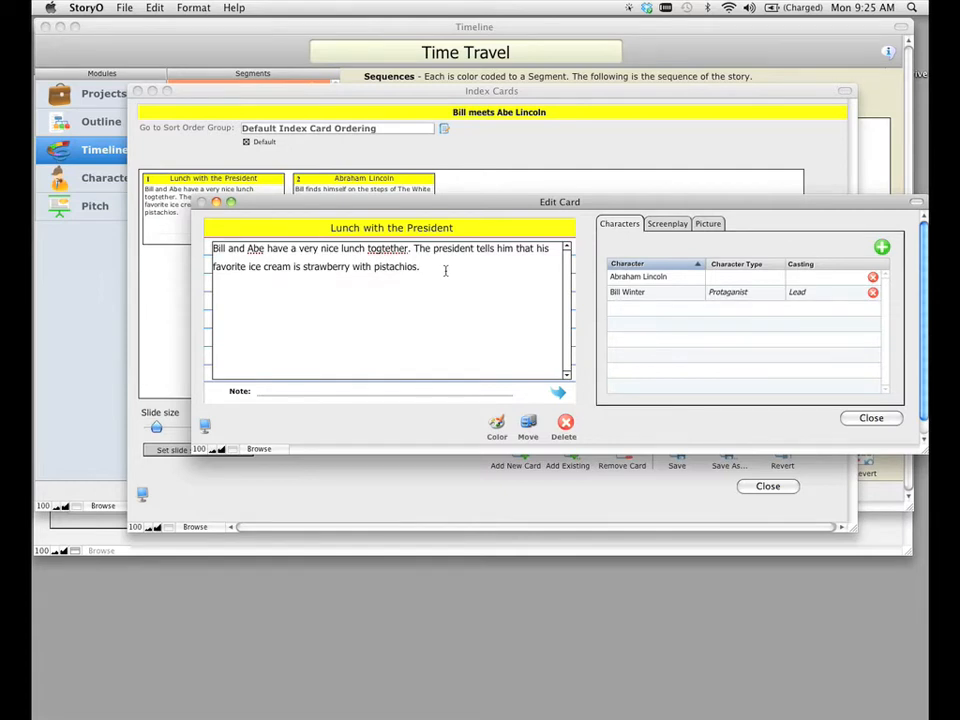
left_click(869, 417)
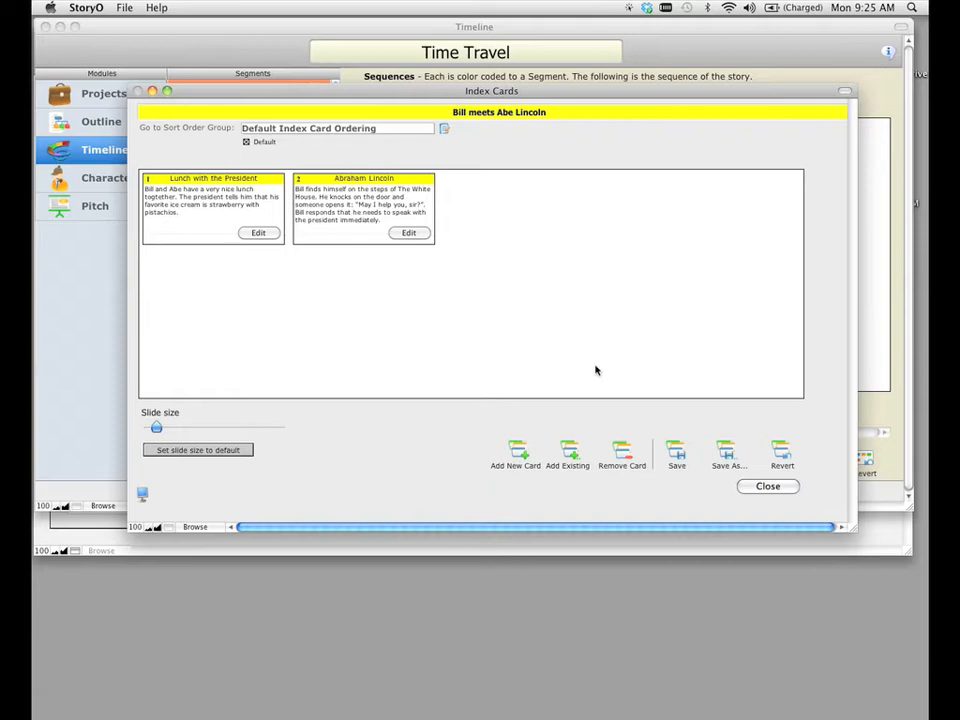
left_click(766, 487)
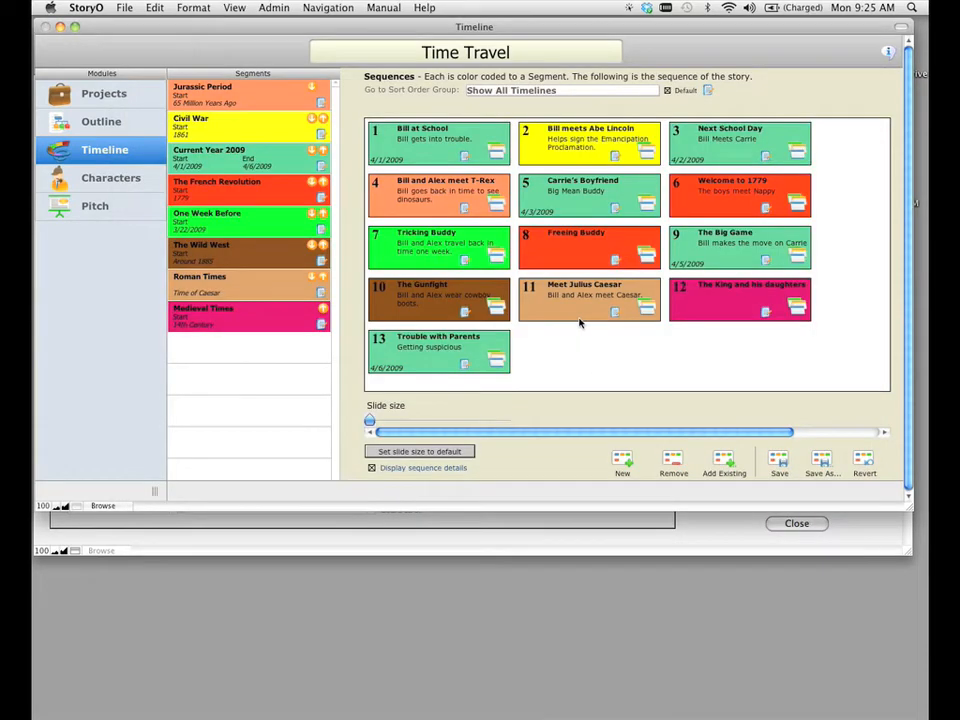
key("super+h")
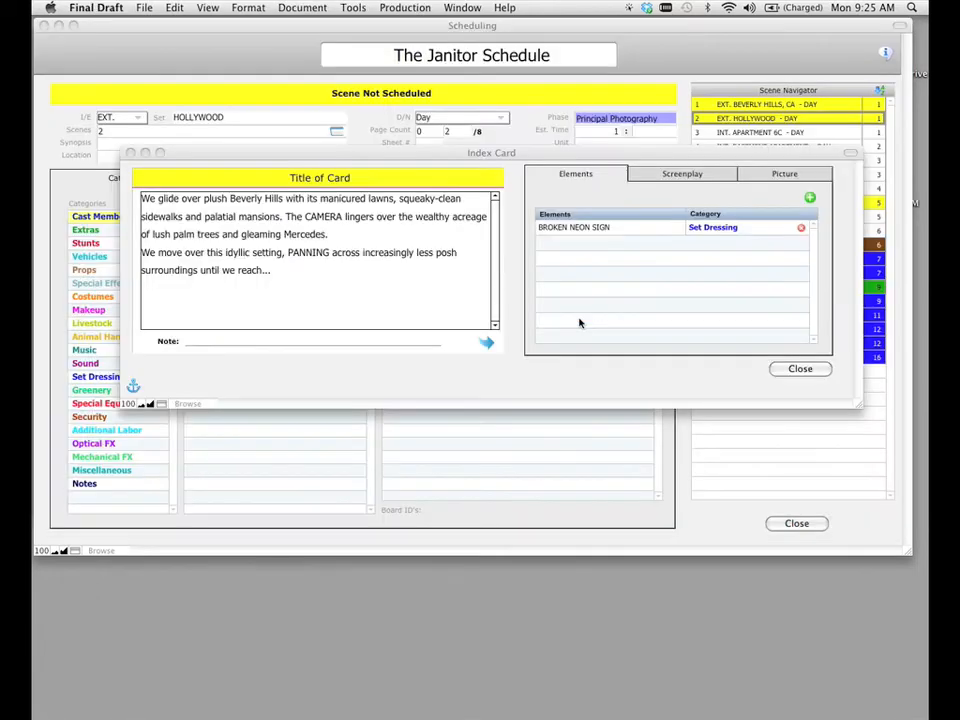
Step: Return to Gorilla, move the index card clear of the breakdown sheet and close it
left_click(593, 152)
left_click_drag(593, 152, 614, 222)
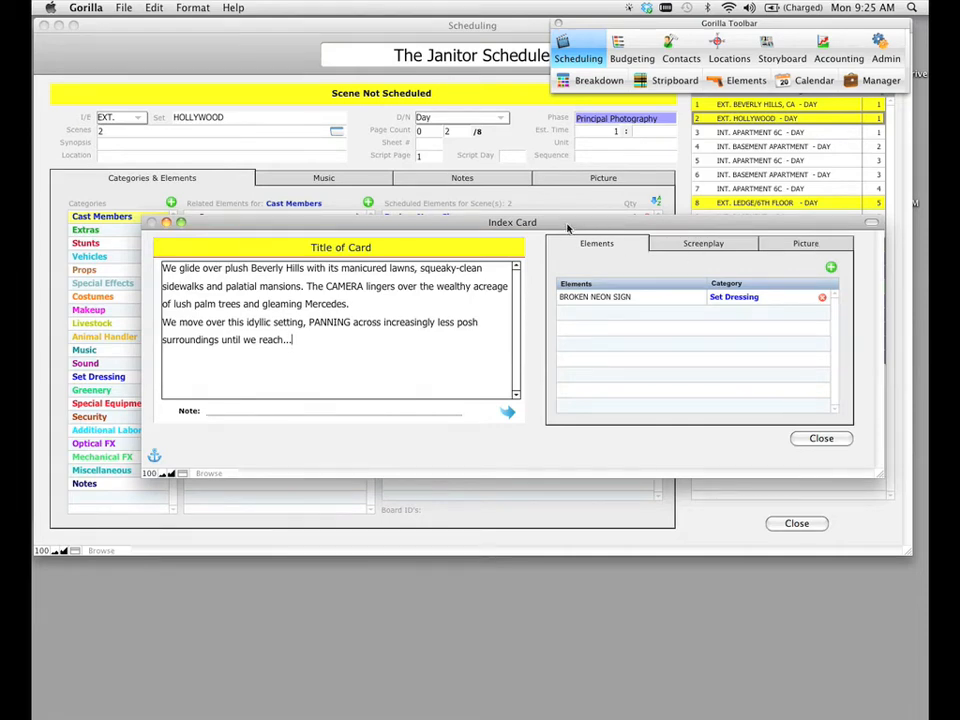
left_click_drag(572, 224, 544, 155)
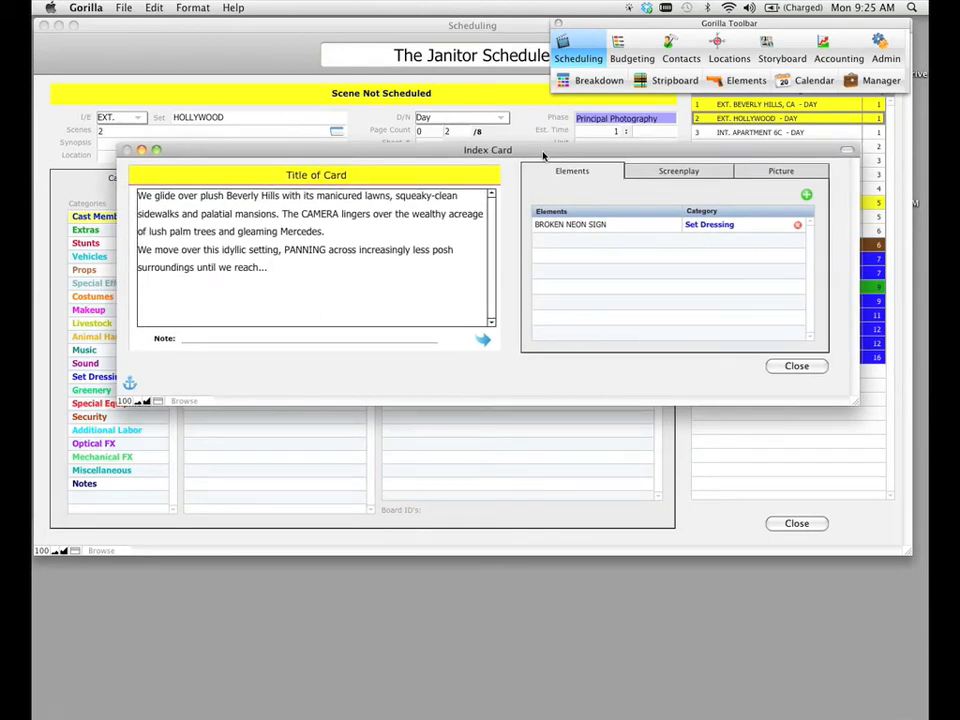
left_click_drag(543, 155, 542, 157)
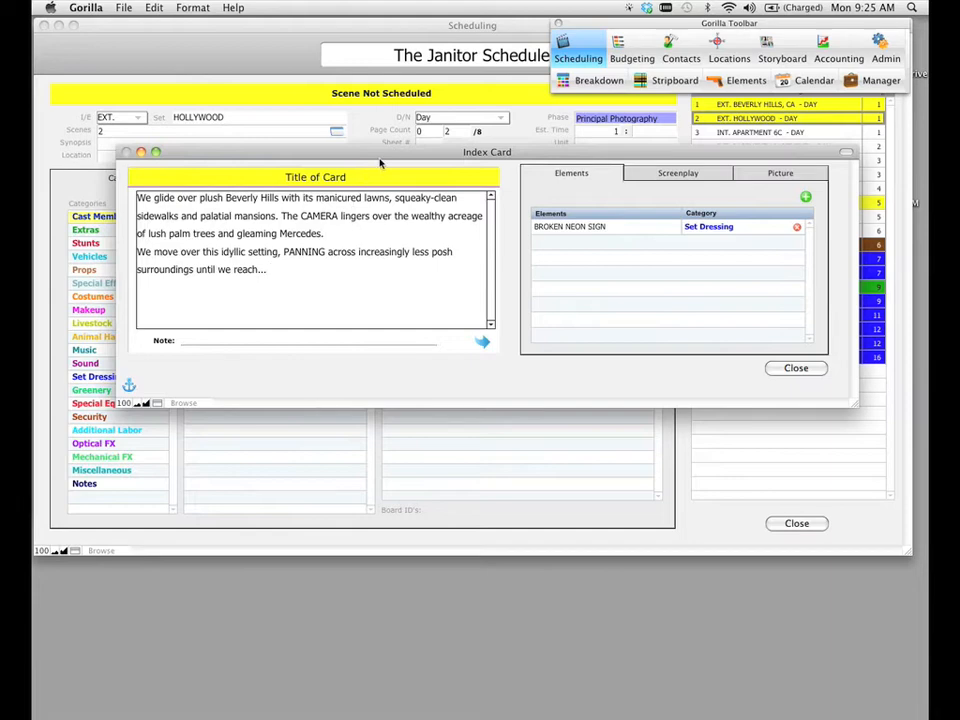
left_click_drag(251, 157, 253, 161)
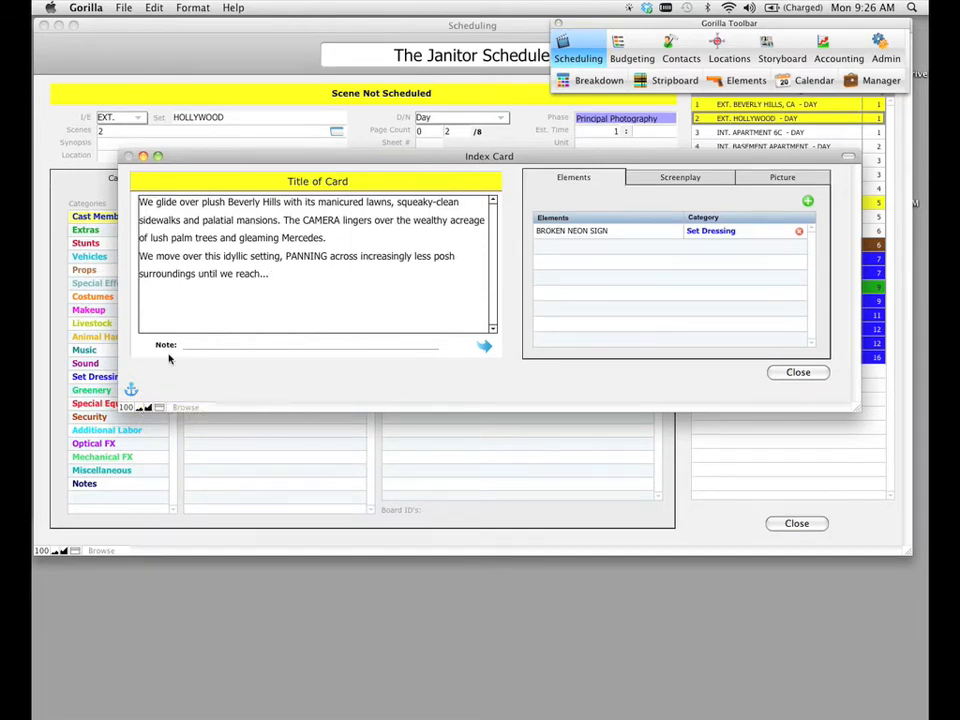
left_click_drag(194, 161, 318, 404)
left_click_drag(313, 427, 312, 428)
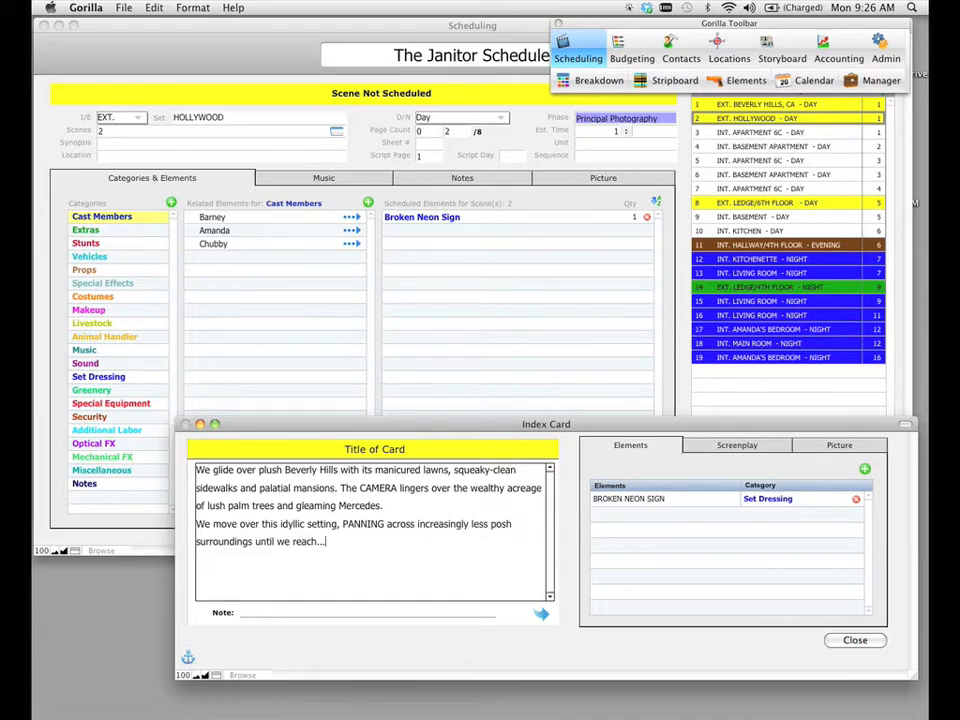
left_click(855, 640)
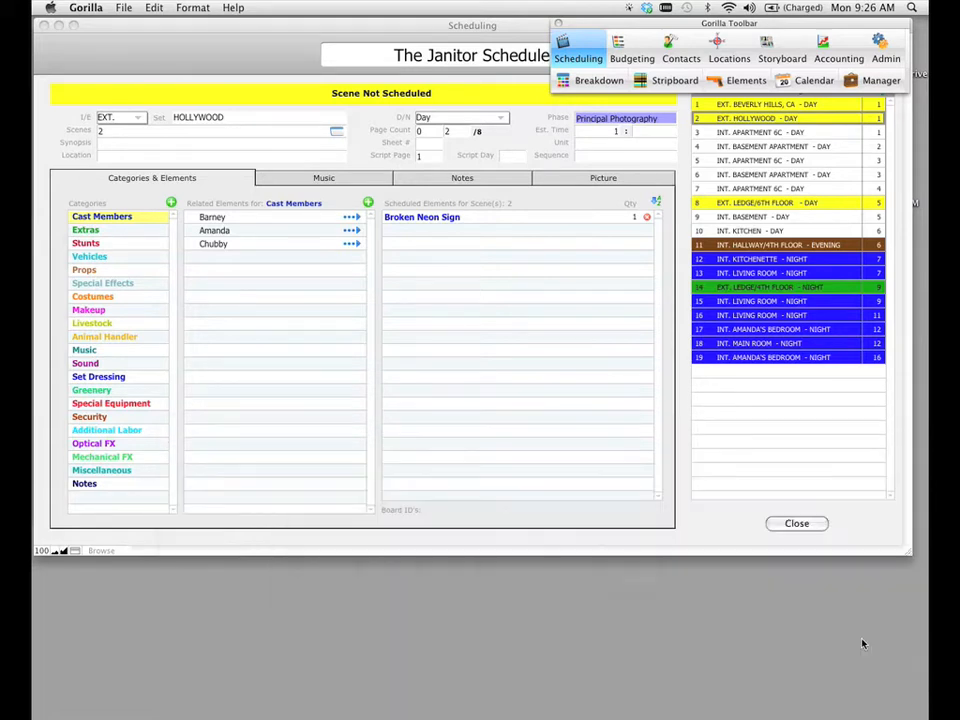
Step: Review scene 2's index card, move its window over the breakdown sheet, and close the card
left_click(336, 132)
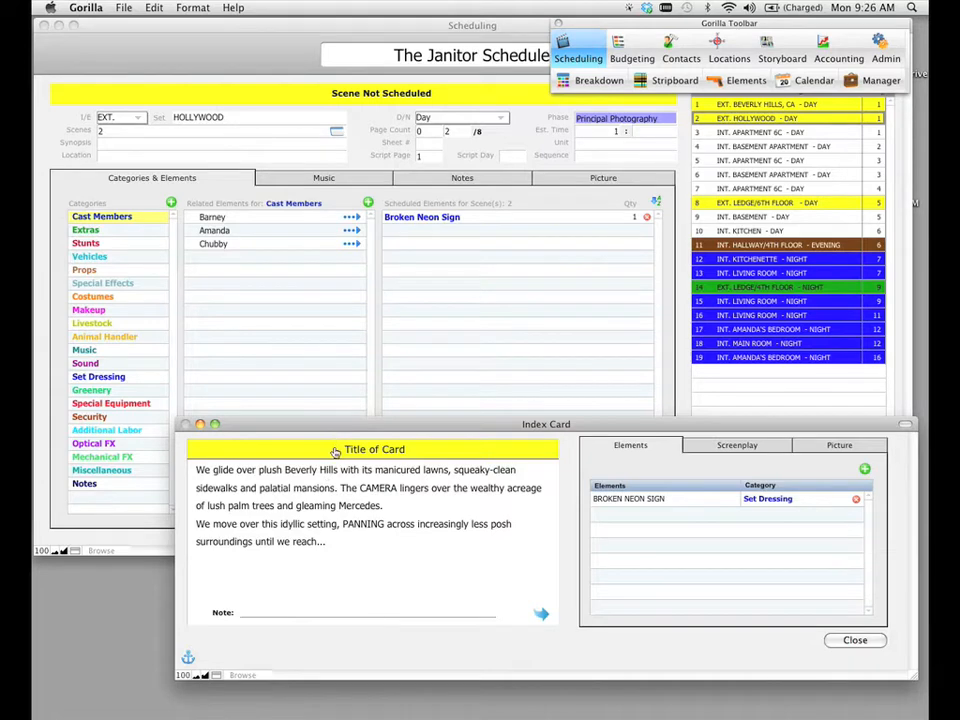
left_click_drag(366, 432, 322, 199)
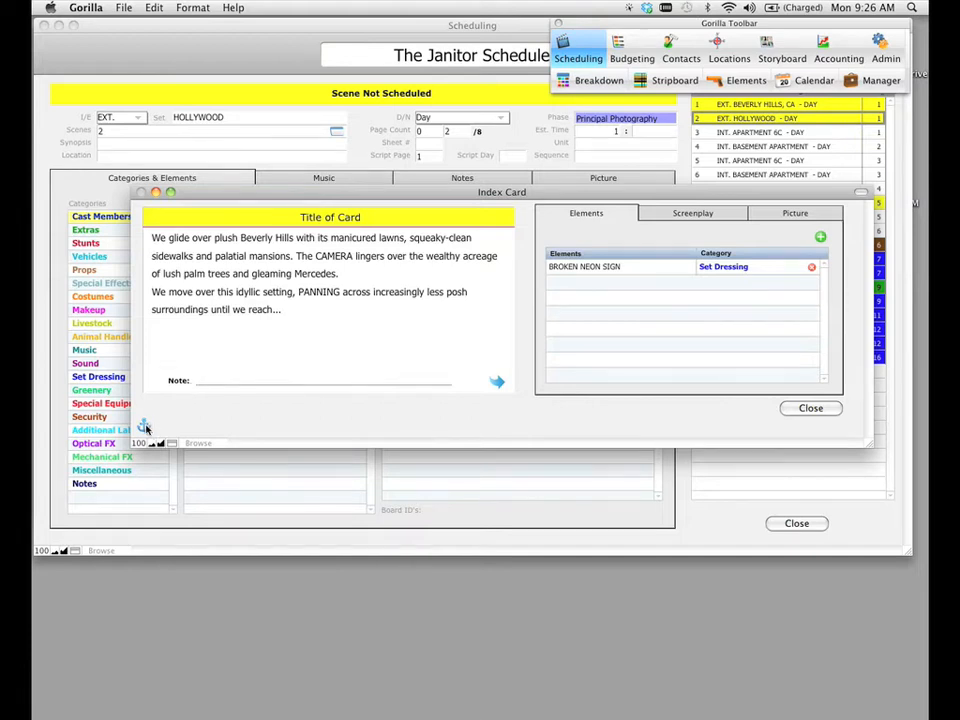
left_click(806, 408)
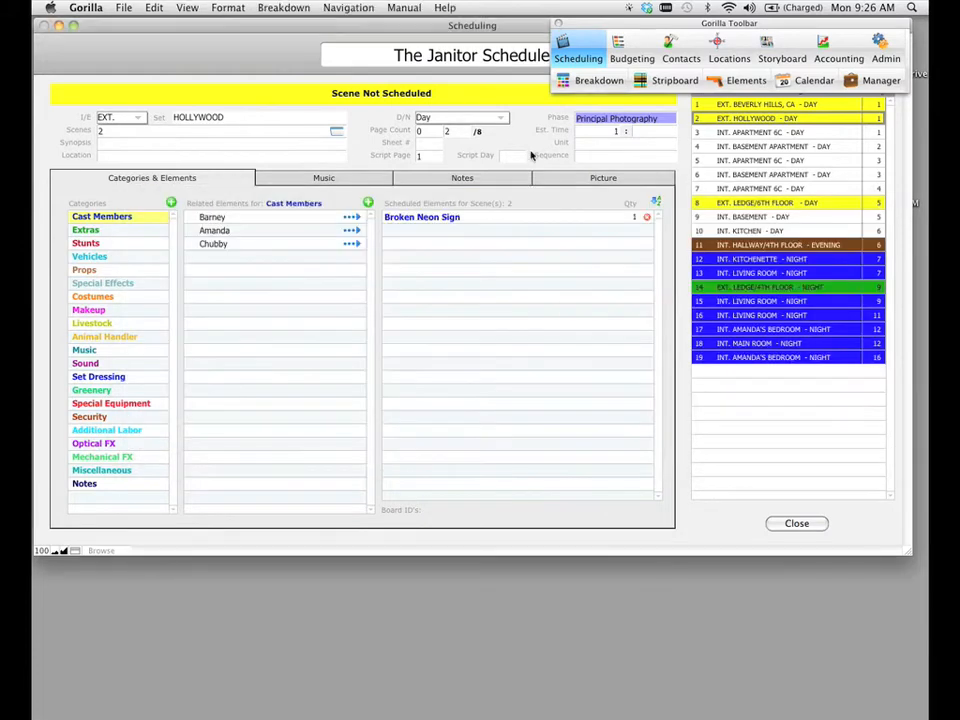
left_click(336, 131)
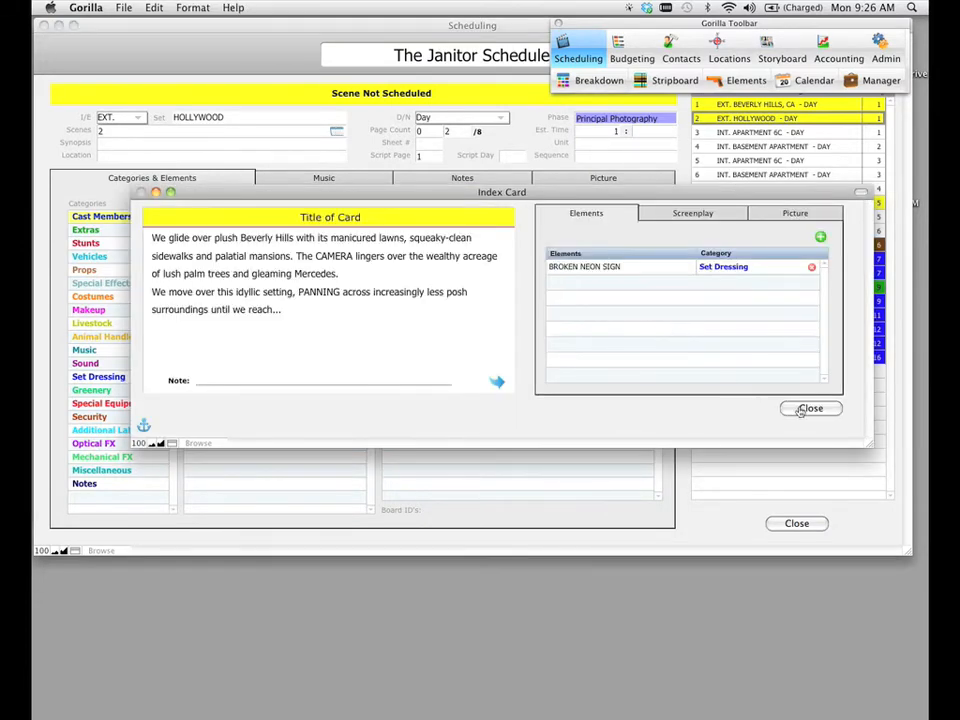
left_click(806, 409)
Step: Show scene 3's breakdown sheet and reposition the Gorilla Toolbar clear of the schedule title
left_click_drag(745, 24, 318, 169)
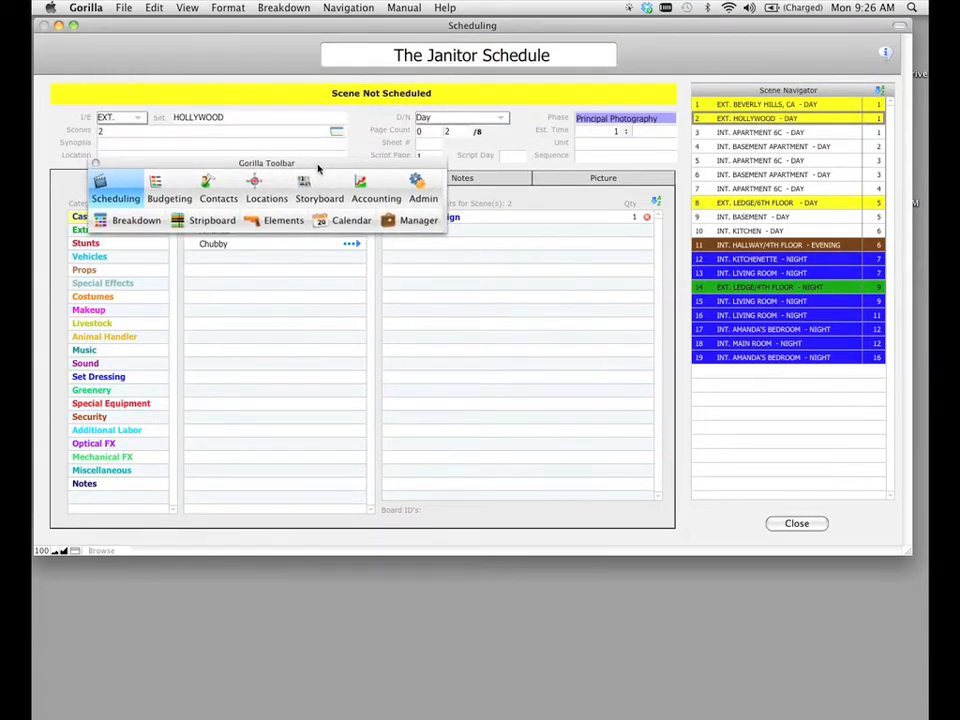
left_click(721, 133)
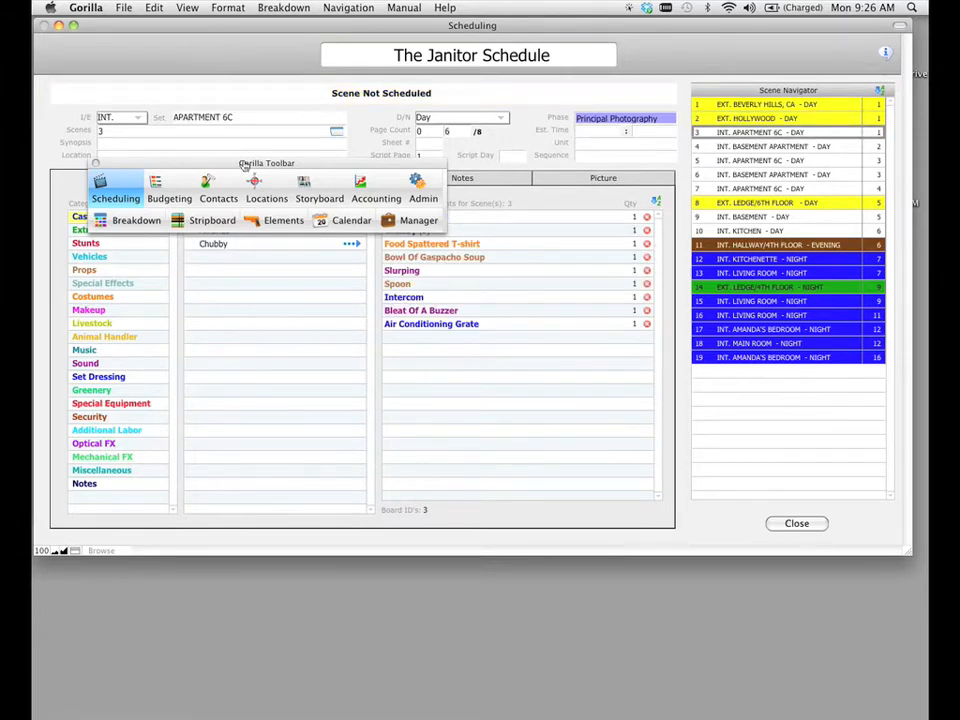
left_click_drag(244, 165, 578, 39)
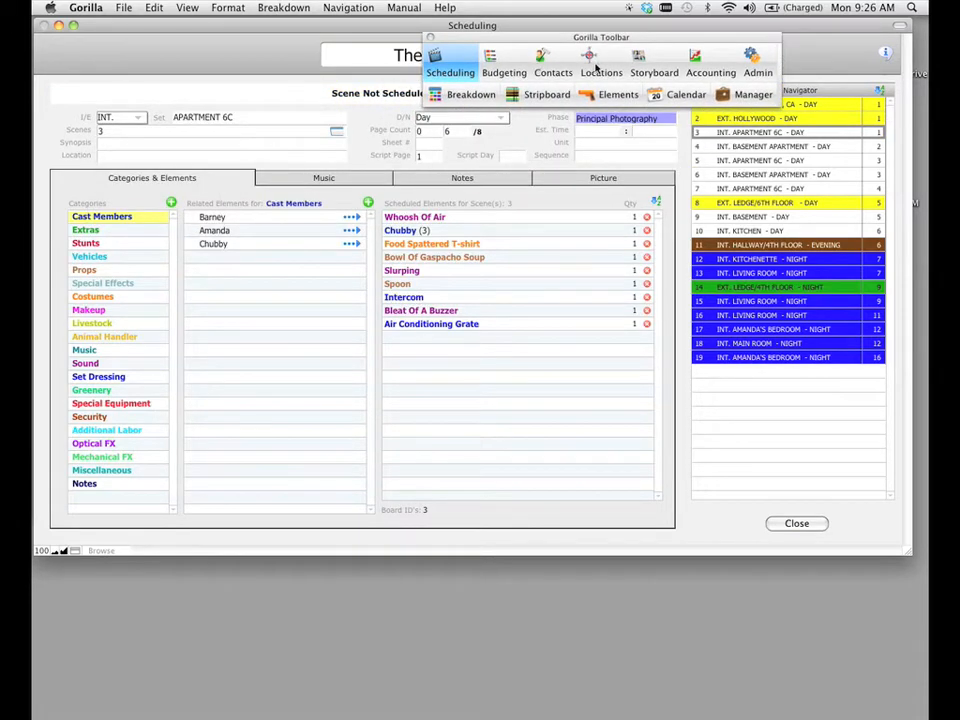
left_click_drag(535, 41, 647, 40)
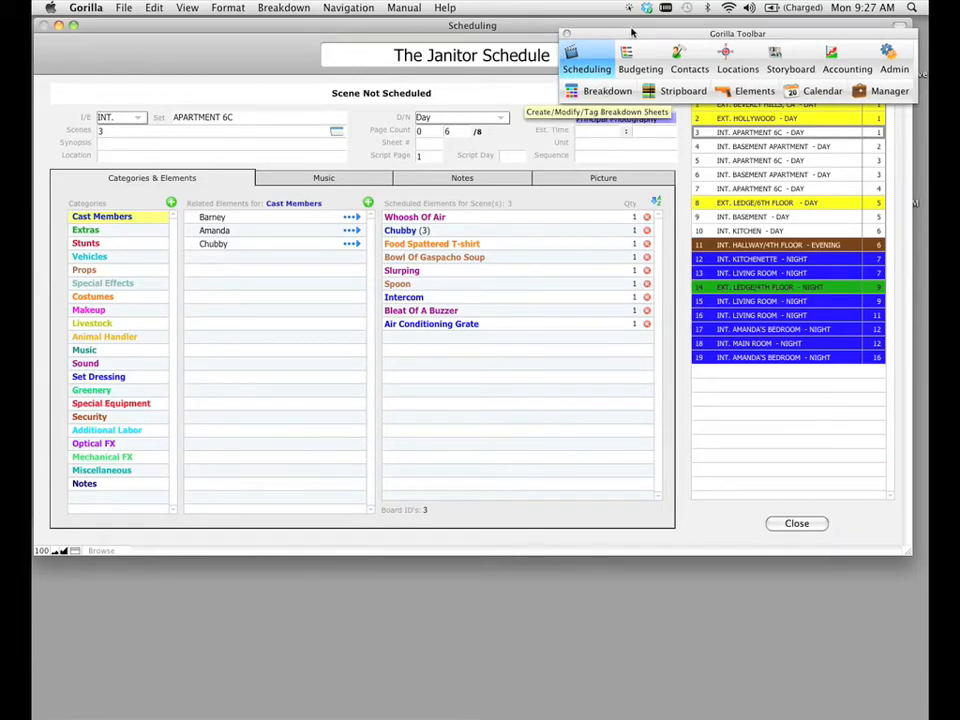
left_click_drag(633, 33, 633, 30)
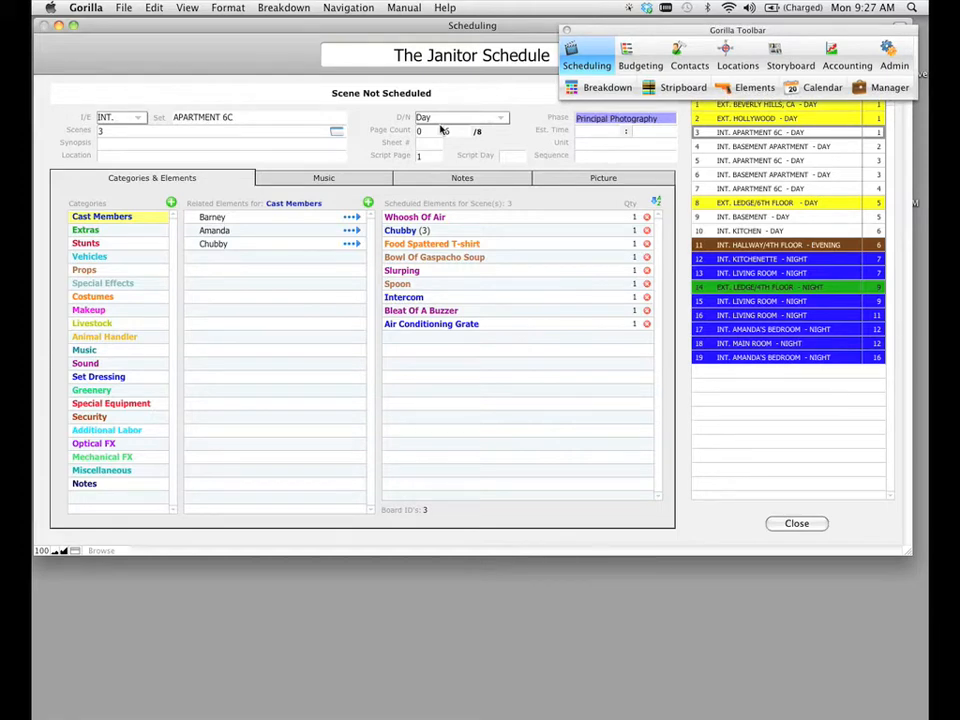
Step: Duplicate the breakdown sheet of scene 11, INT. HALLWAY/4TH FLOOR, and renumber the copy as scene 11A
left_click(720, 247)
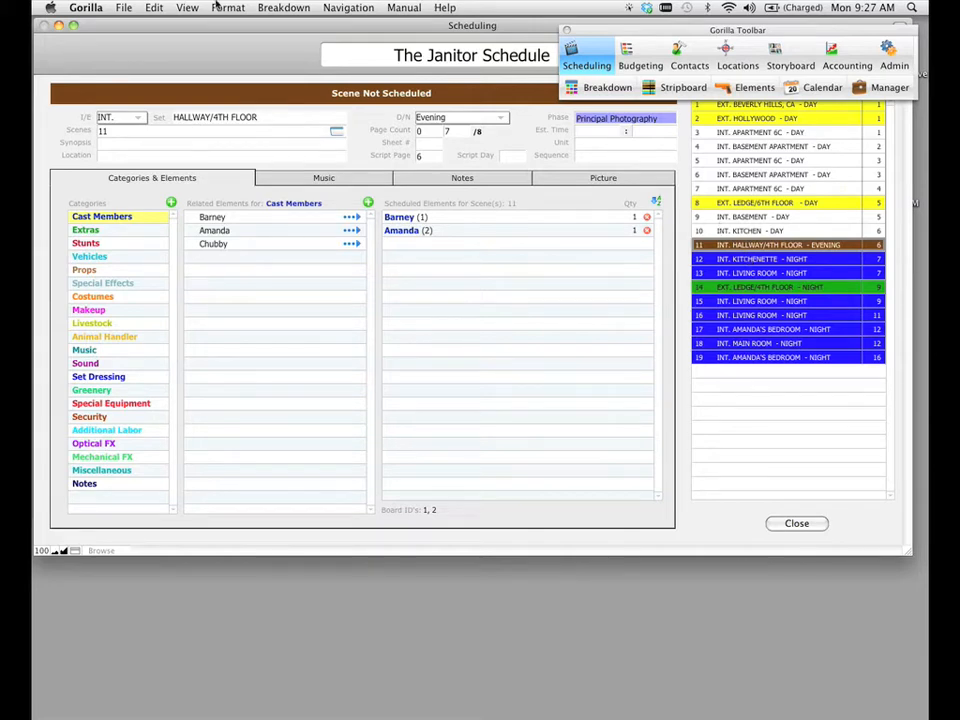
left_click(155, 7)
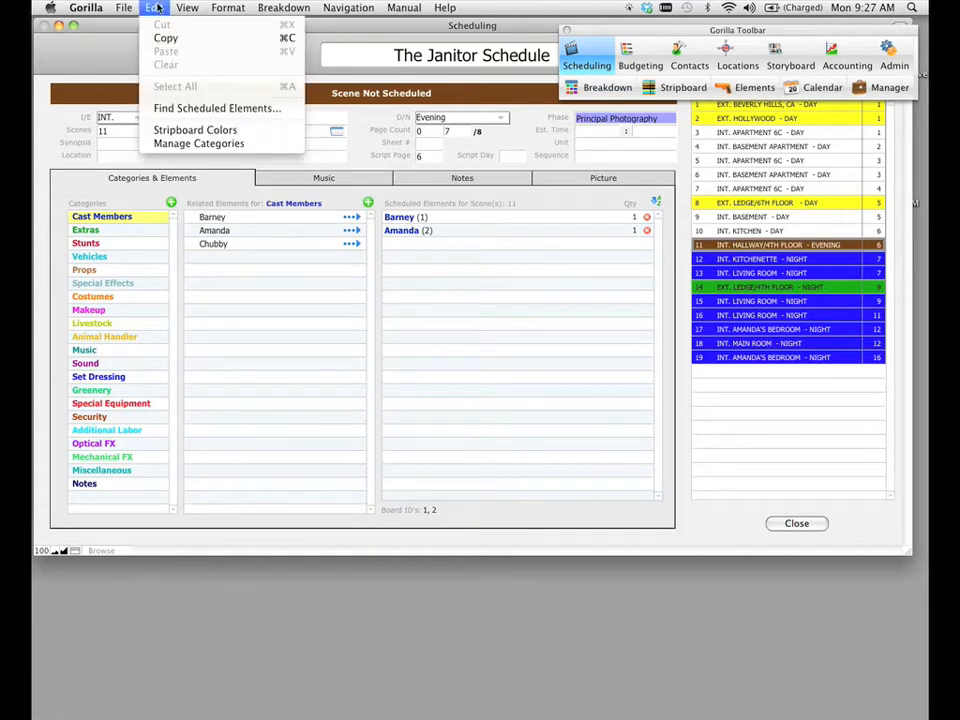
mouse_move(126, 7)
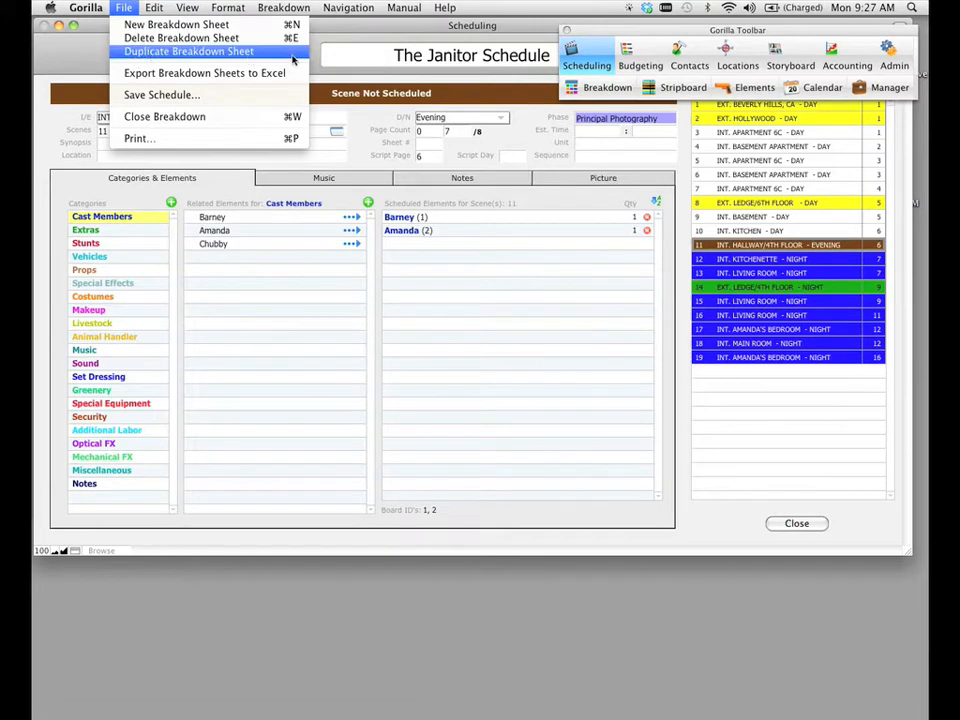
left_click(295, 52)
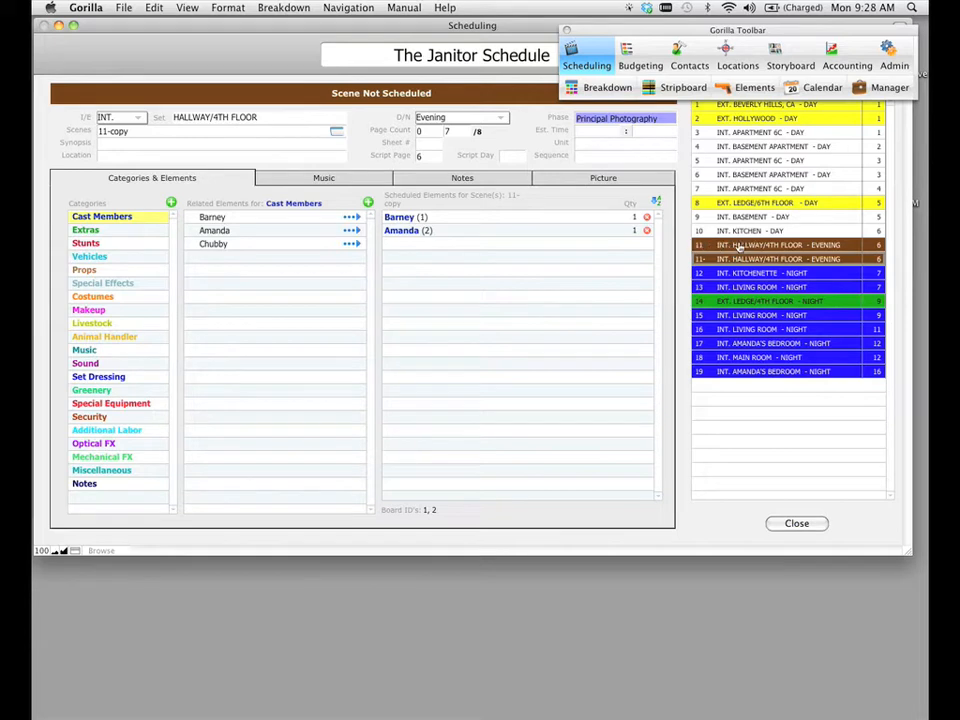
left_click(113, 131)
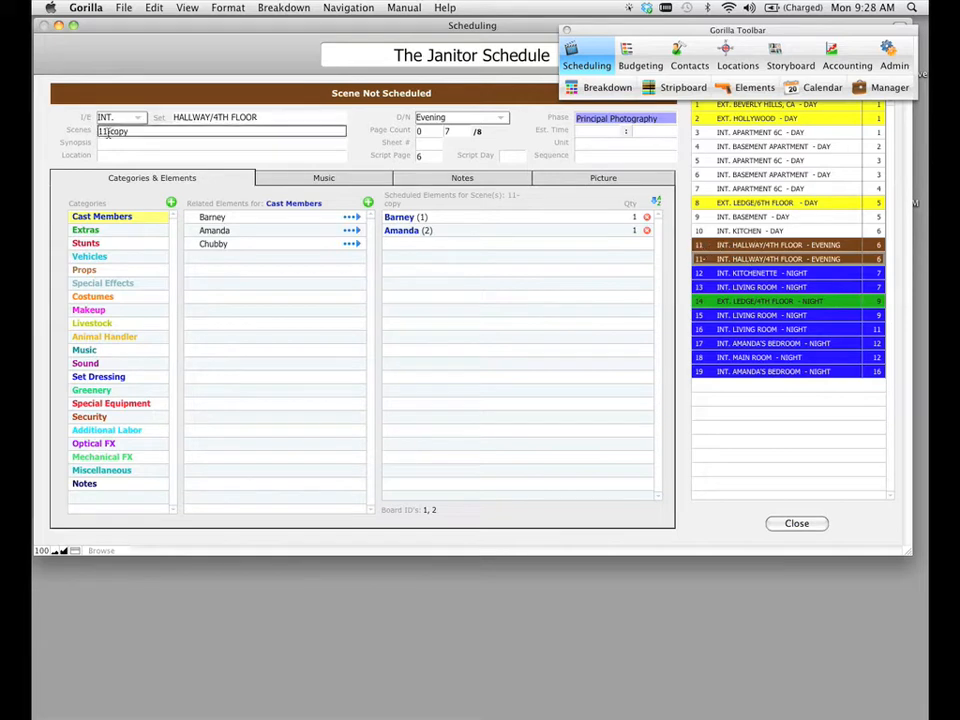
left_click_drag(109, 131, 130, 131)
type("A")
left_click(58, 120)
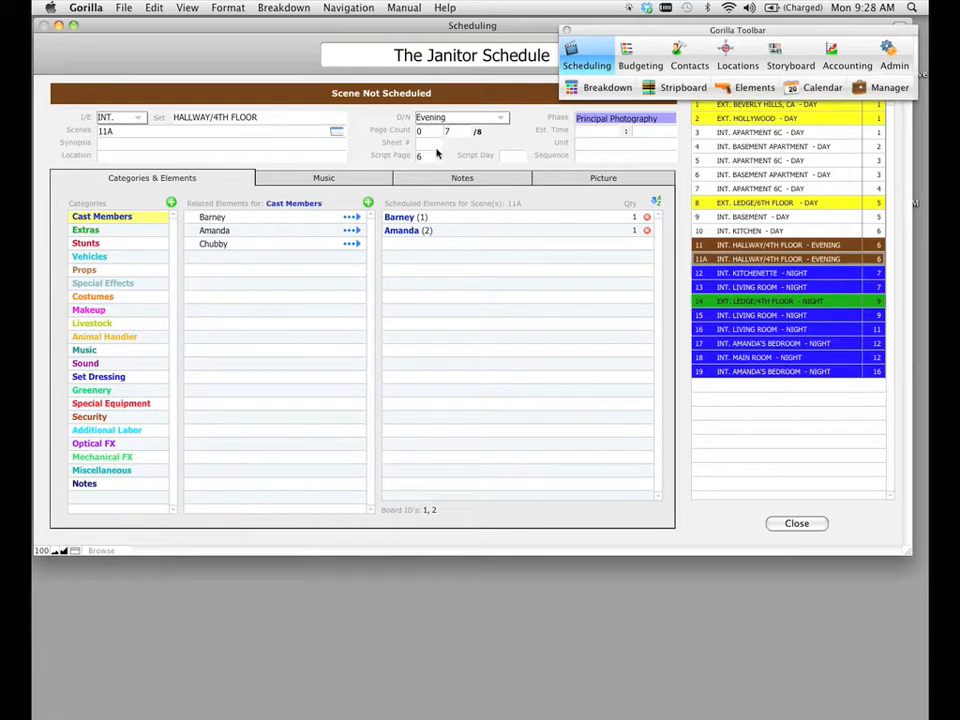
Step: Add the Figurine prop to the scheduled elements of scenes 11A and 11
left_click(122, 7)
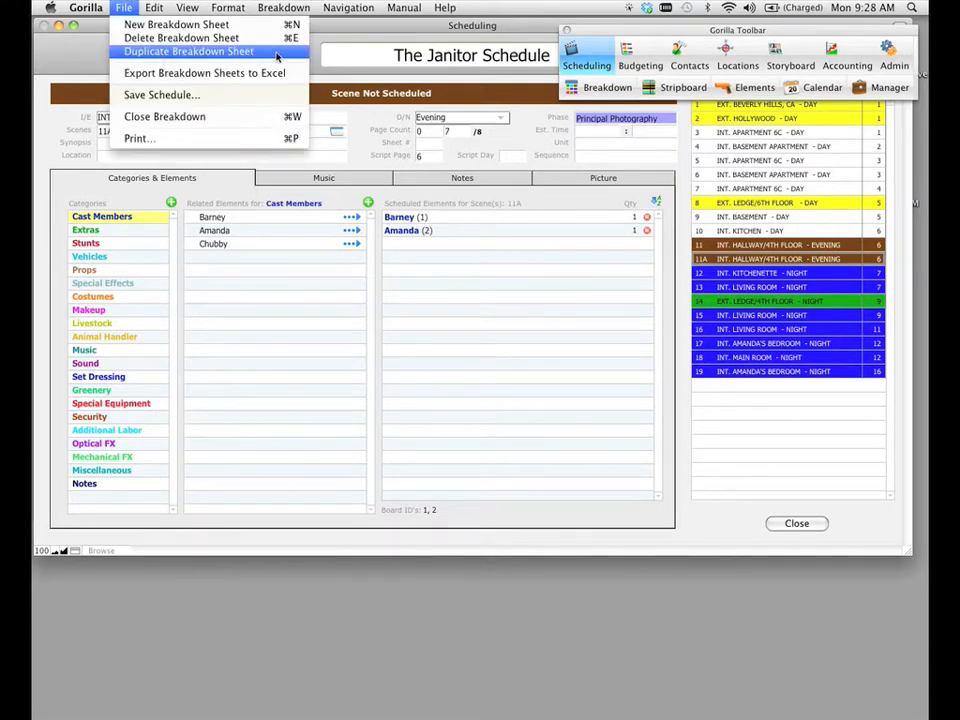
left_click(238, 96)
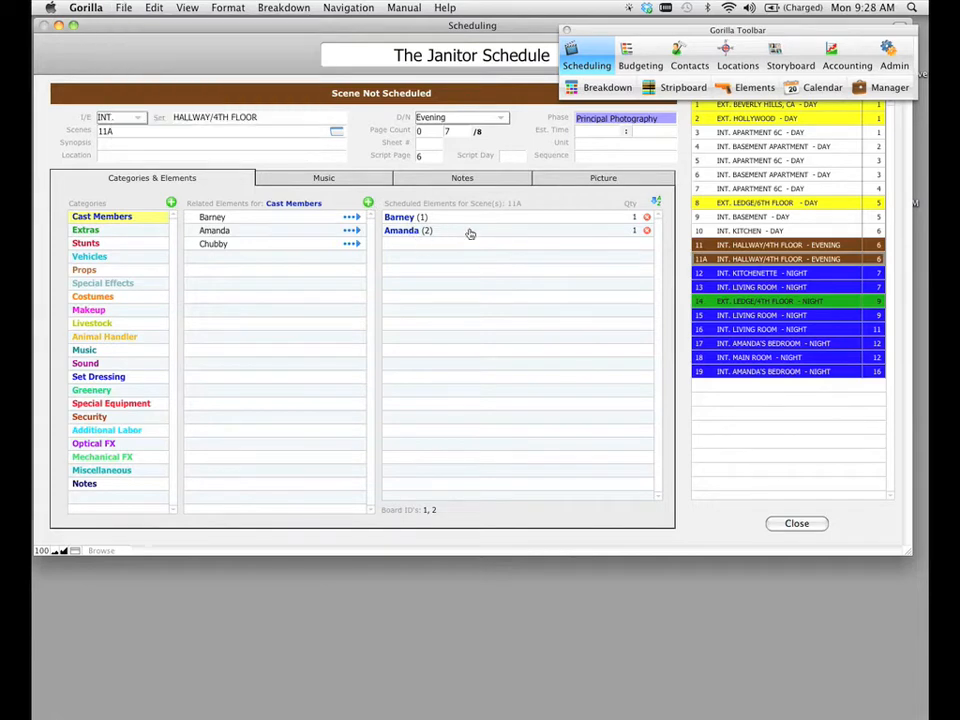
left_click(100, 270)
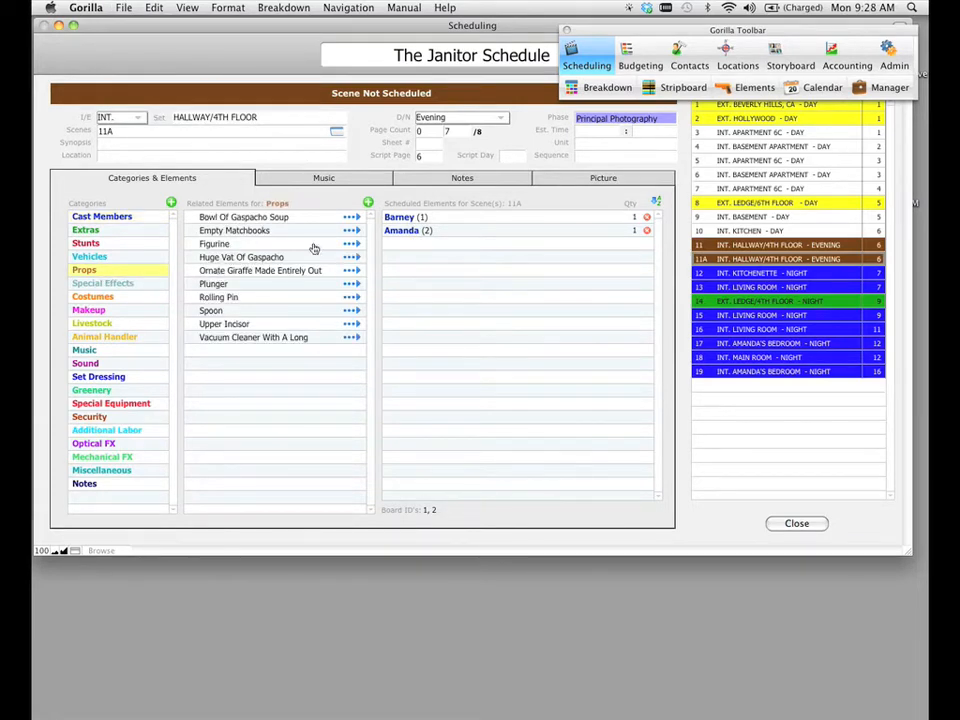
left_click(352, 245)
left_click(772, 247)
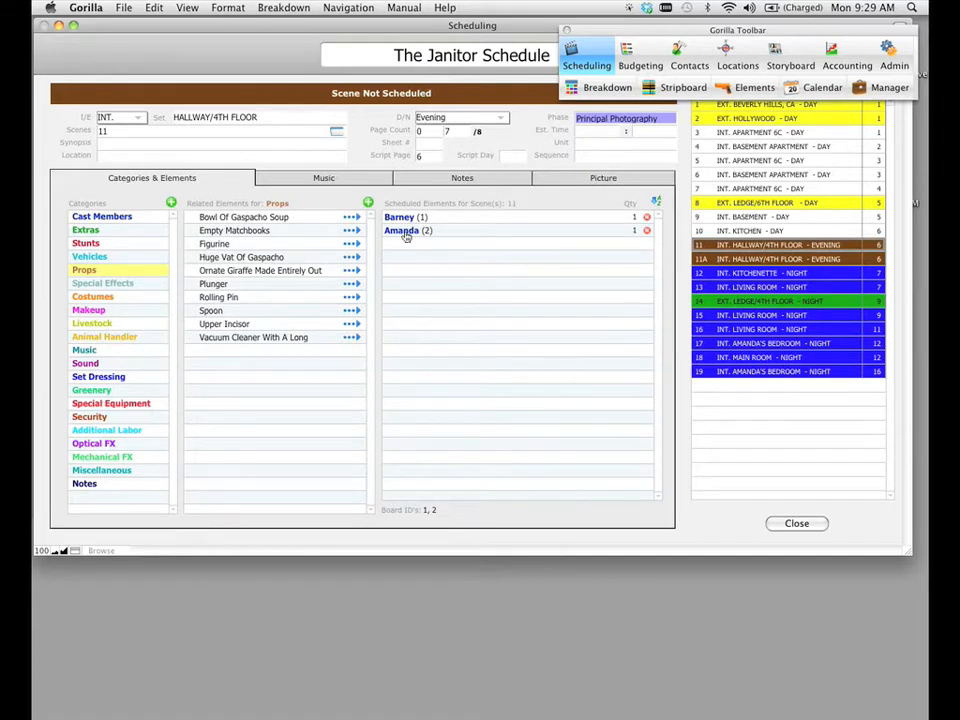
left_click(353, 244)
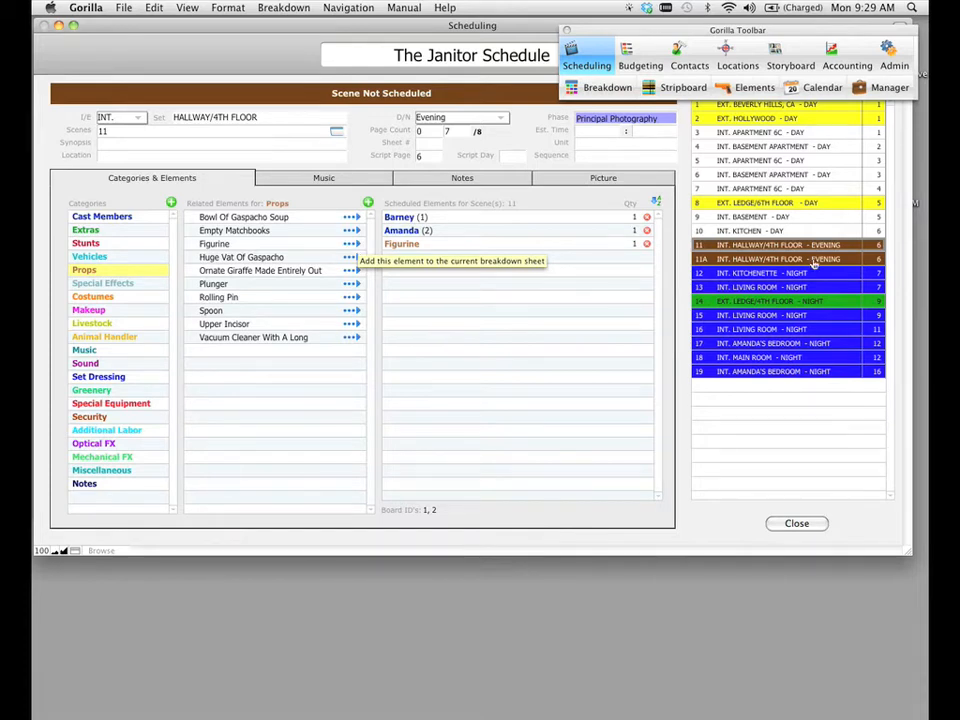
Step: Delete the scene 11A breakdown sheet together with its attached elements
left_click(742, 260)
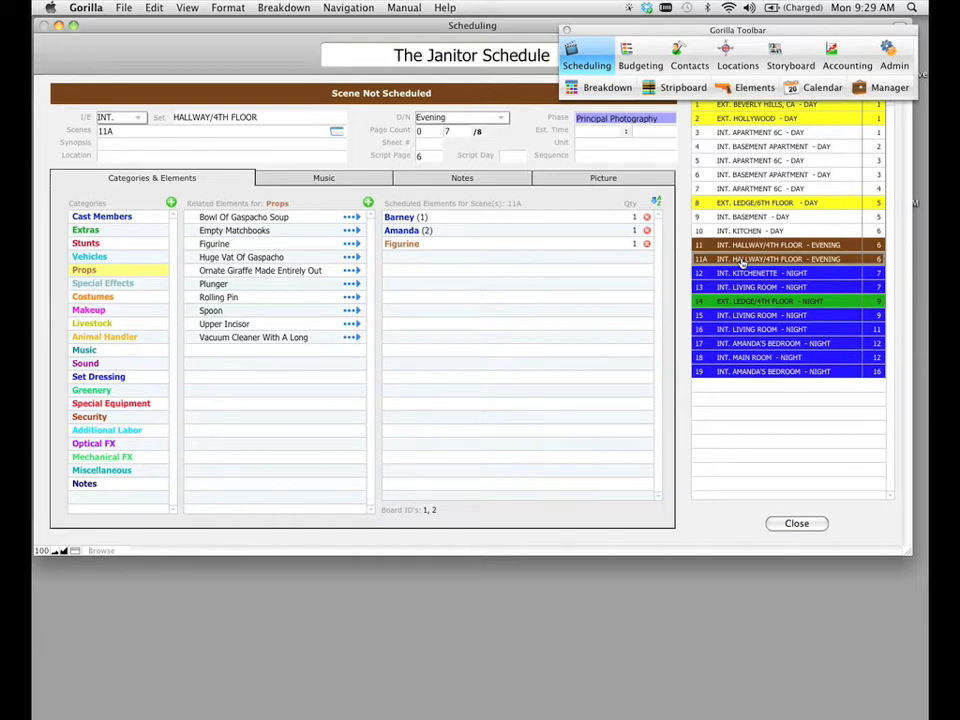
left_click(124, 8)
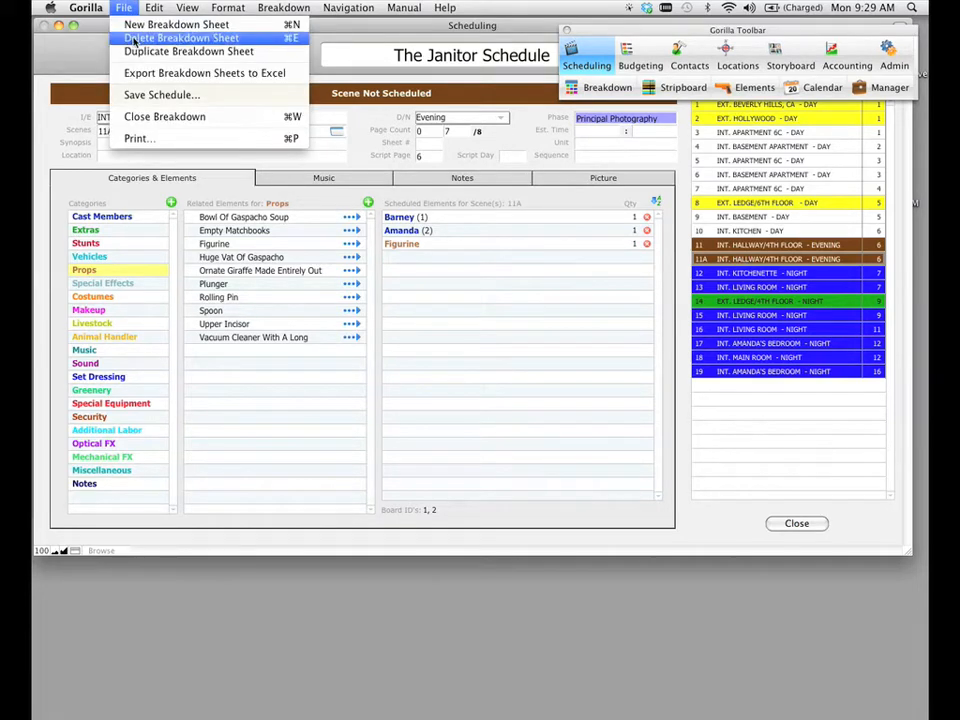
left_click(250, 38)
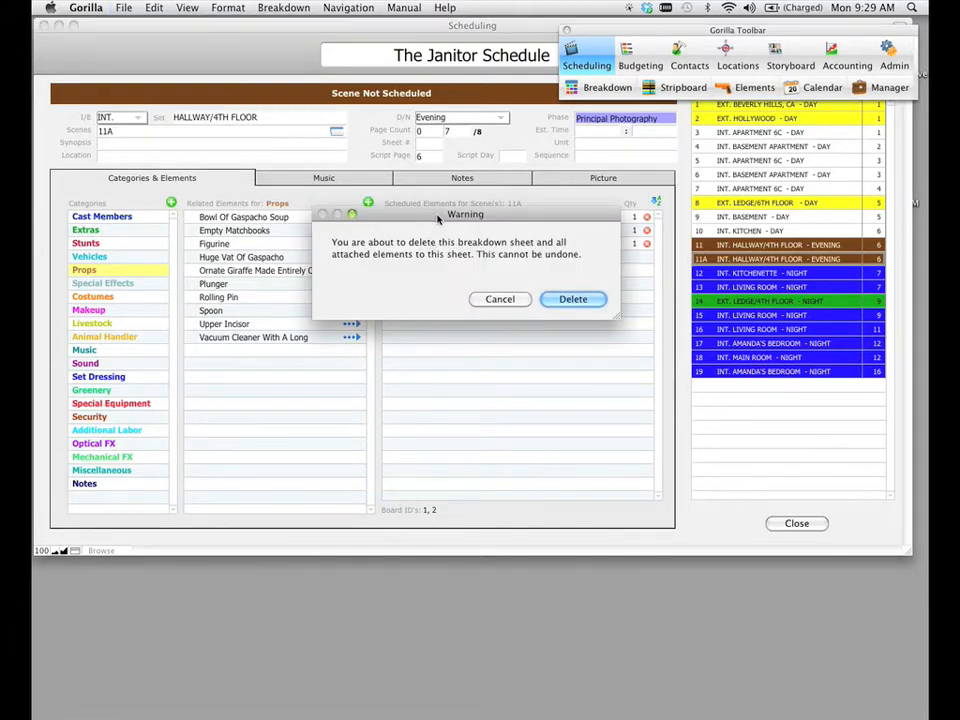
left_click(573, 300)
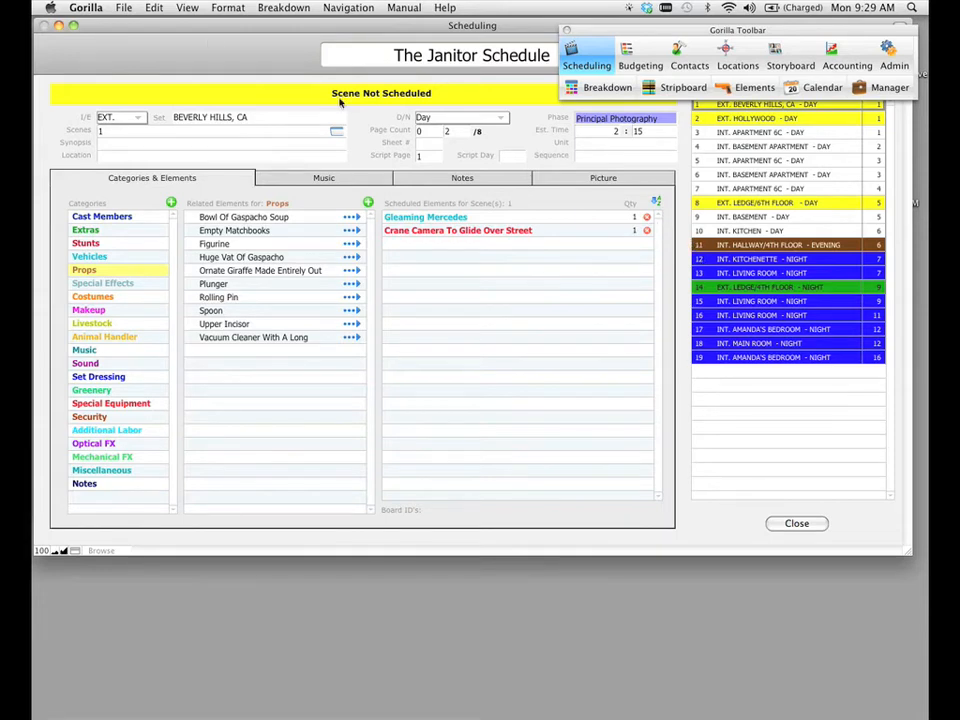
Step: Open the list of all breakdown sheets and move its window fully into view
left_click(289, 8)
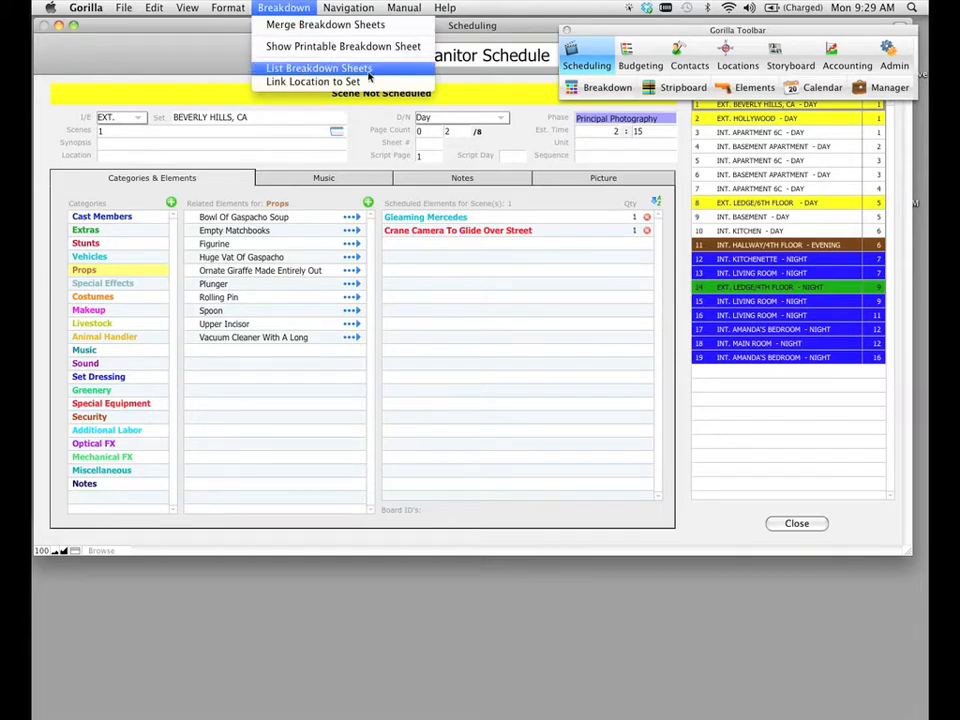
left_click(418, 75)
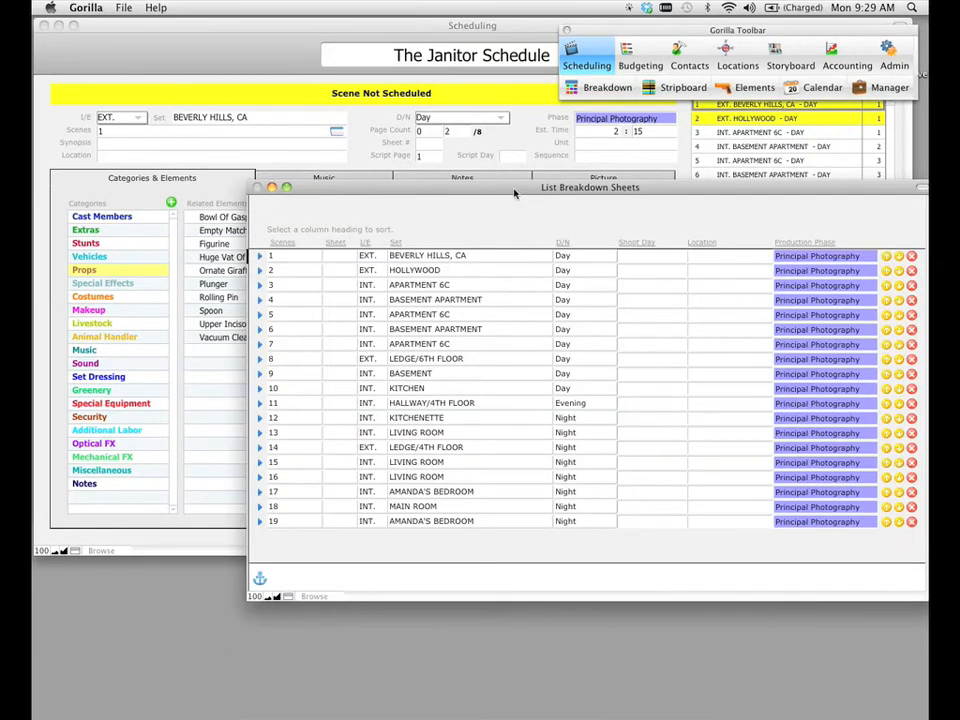
left_click_drag(515, 193, 436, 178)
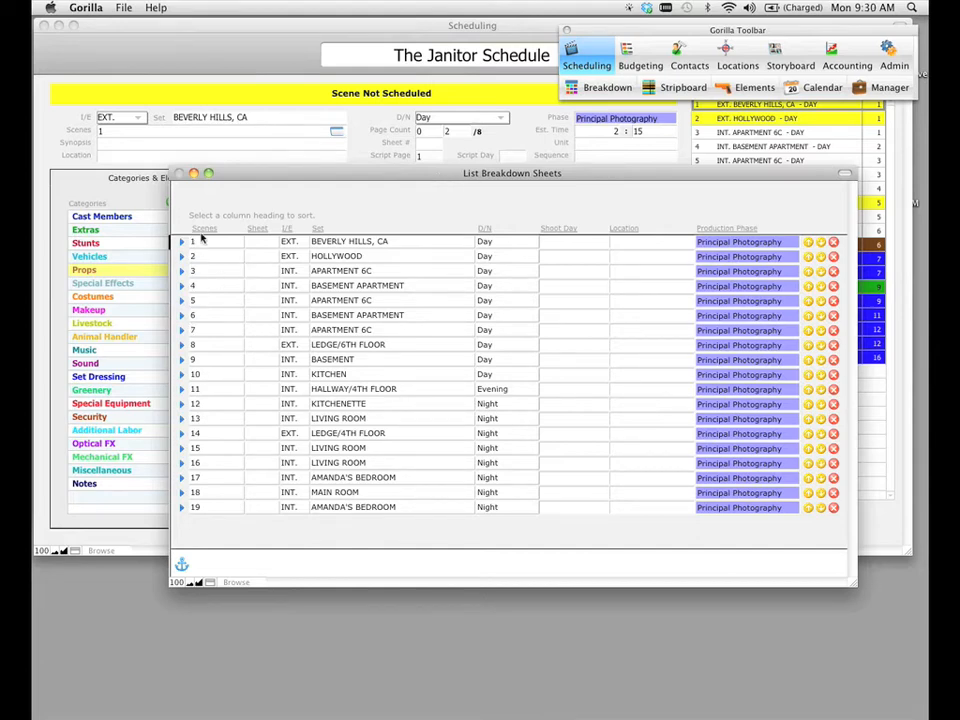
left_click_drag(260, 173, 278, 177)
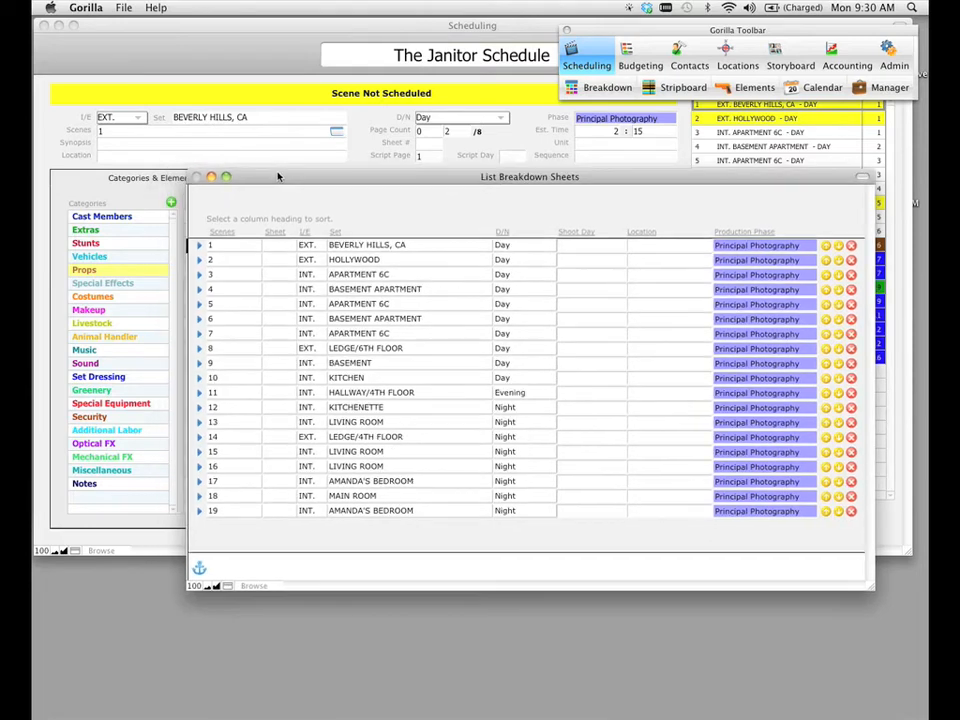
Step: Look over the scene numbers in the breakdown sheet list and sort the list by Set and by D/N
left_click(230, 260)
left_click(226, 274)
left_click(222, 289)
left_click(277, 290)
left_click(336, 233)
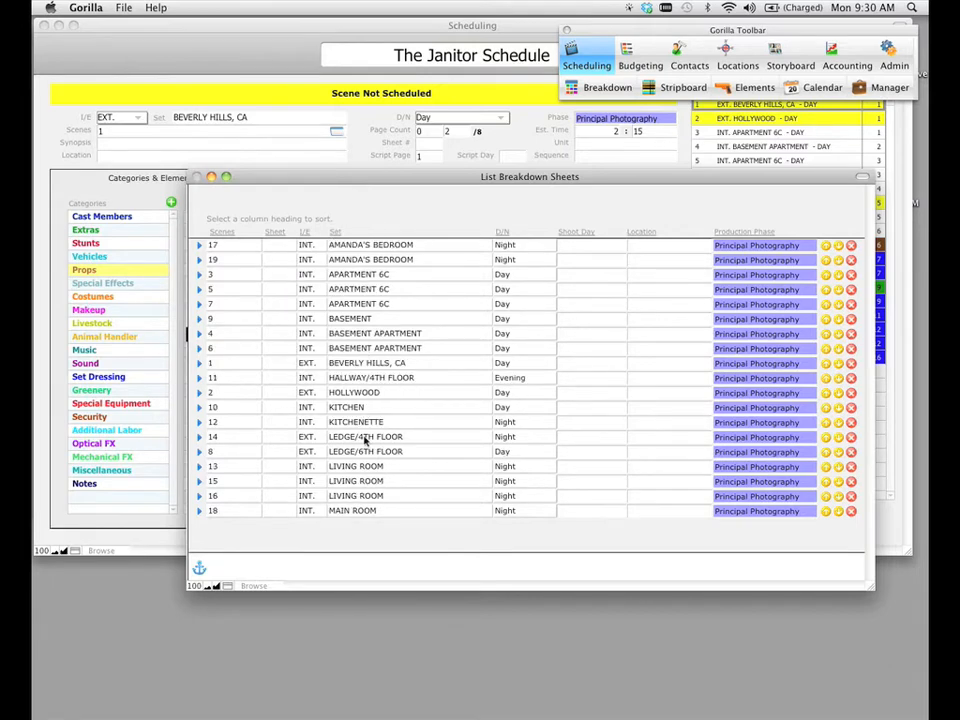
left_click(503, 233)
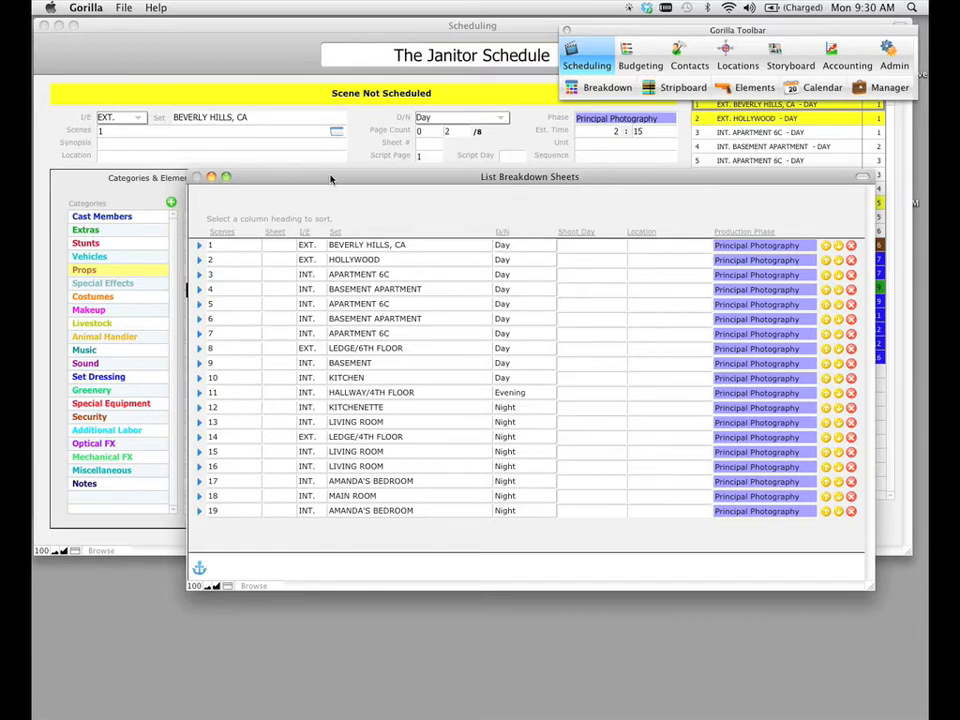
Step: Enter sheet numbers 1 and 2 for the first two scenes by hand and clear both again
left_click_drag(331, 177, 332, 169)
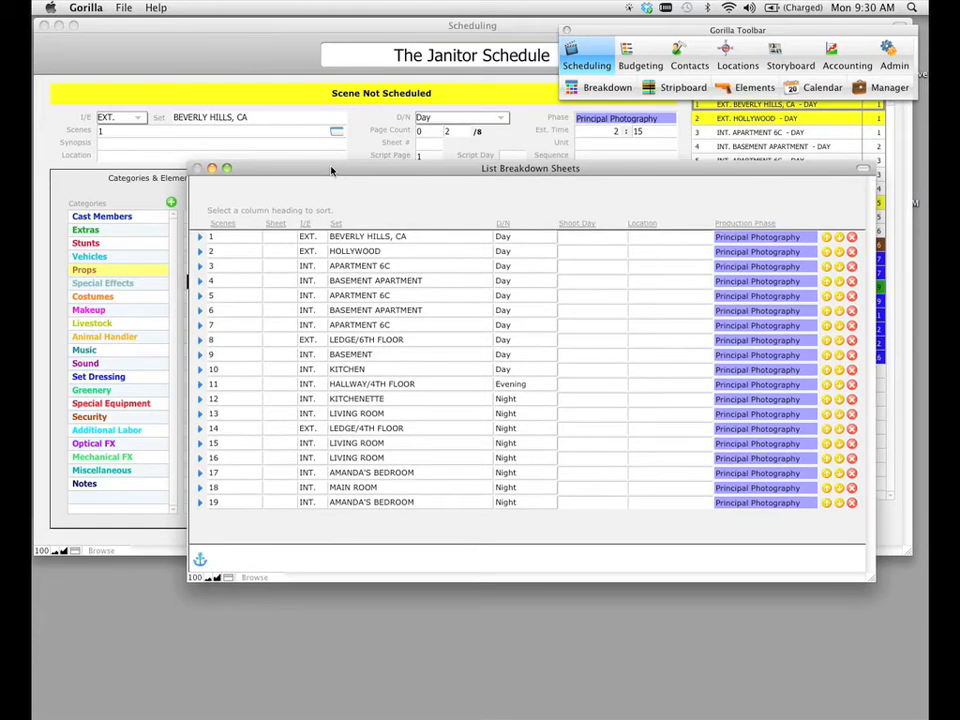
left_click(279, 238)
type("1")
left_click(275, 251)
type("2")
left_click_drag(275, 254, 254, 238)
key("BackSpace")
key("BackSpace")
Step: Renumber all sheets and all scenes in the breakdown sheet list automatically
left_click(124, 8)
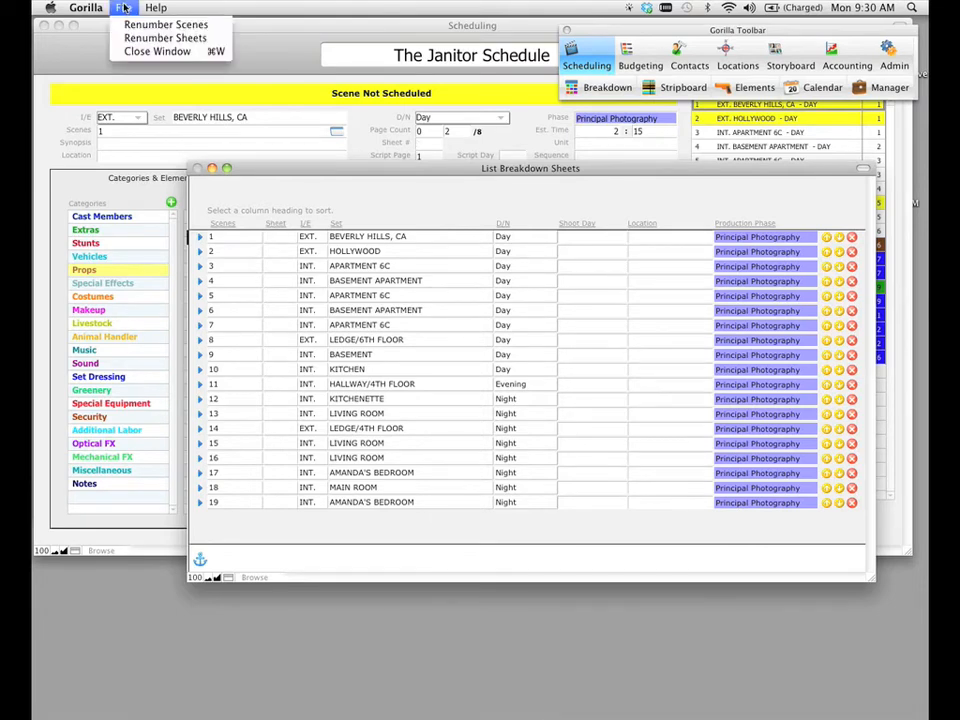
left_click(222, 40)
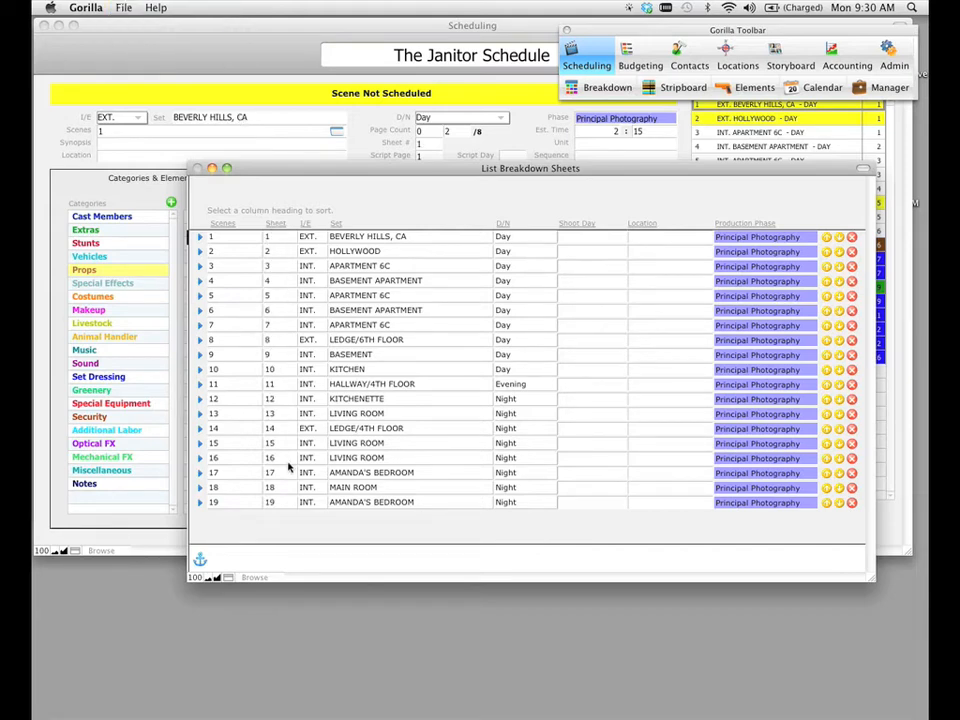
left_click(123, 8)
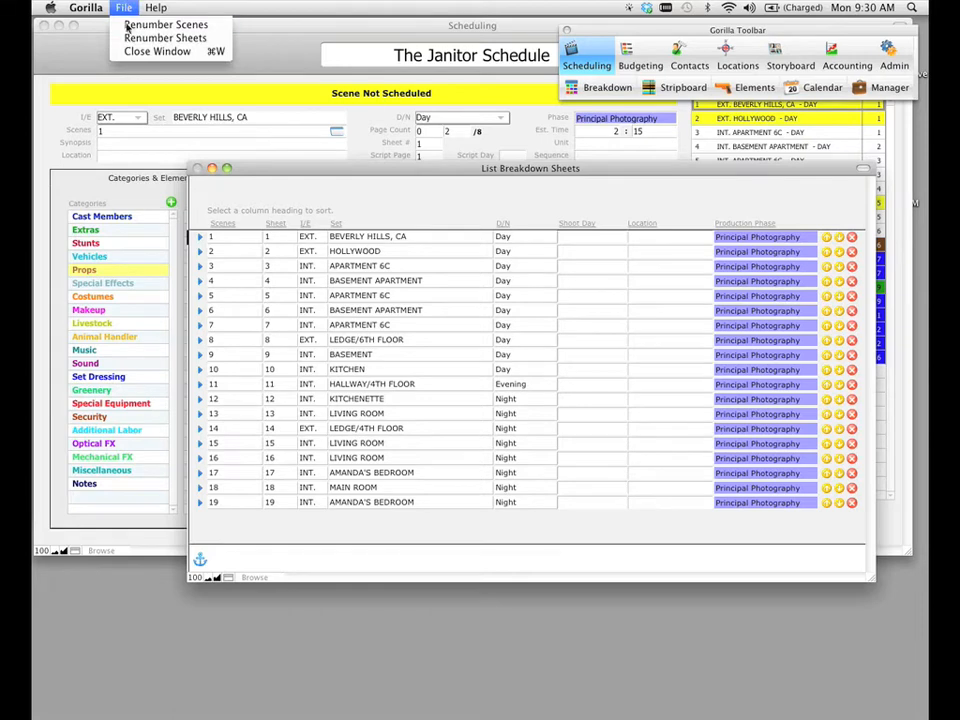
left_click(128, 25)
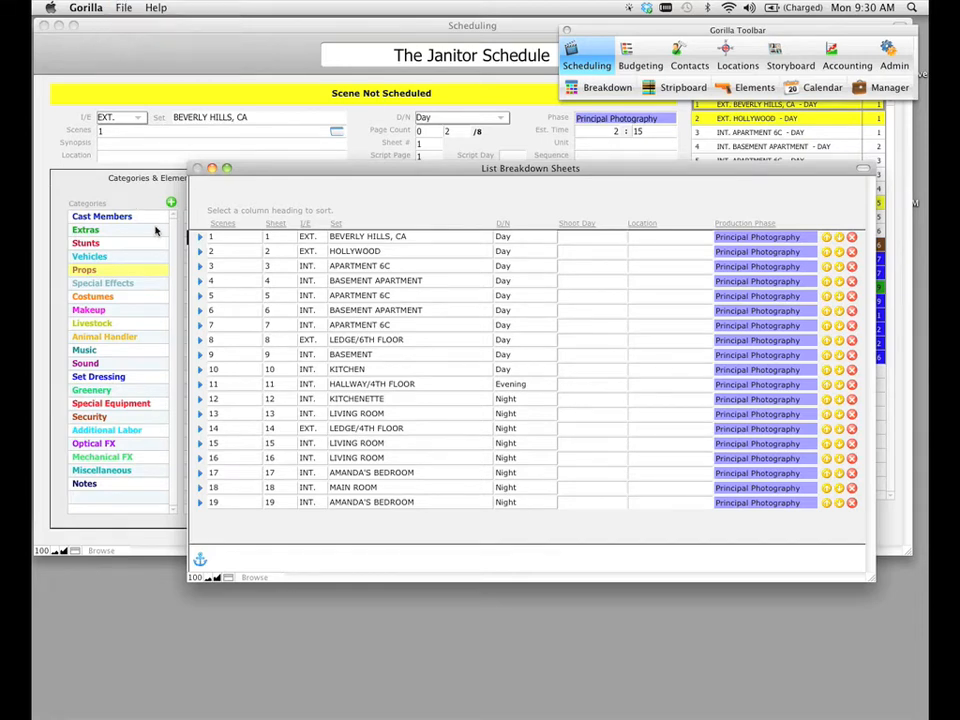
Step: Change scene numbers 8, 10 and 14 to 8A, 10A and 14B in the breakdown sheet list and renumber all scenes automatically
left_click(222, 340)
type("A")
left_click(222, 369)
type("A")
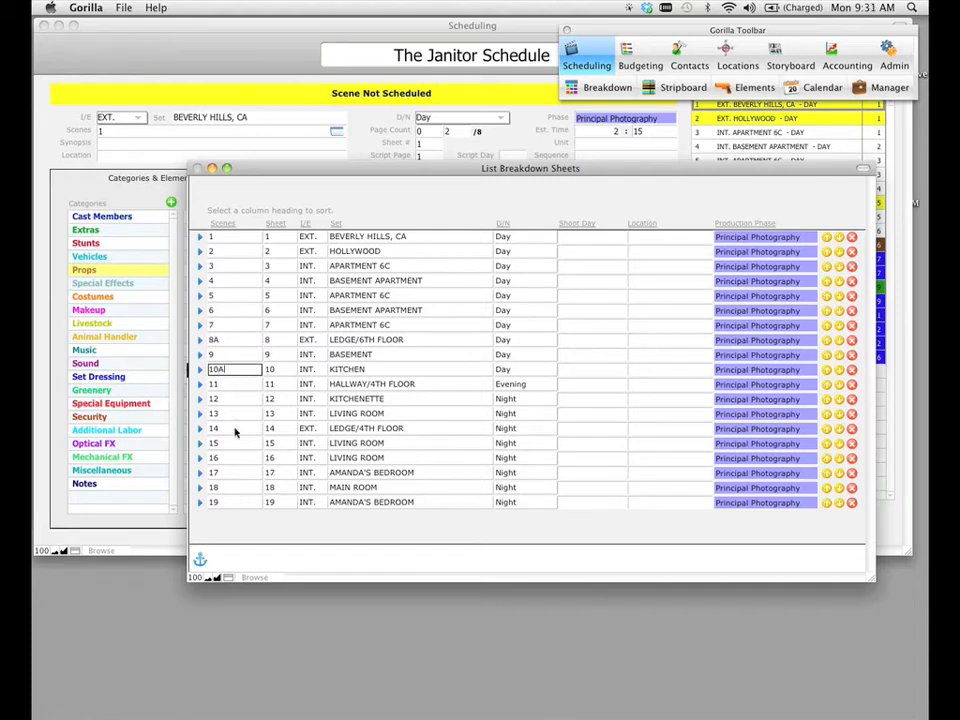
left_click(224, 428)
type("B")
left_click(237, 198)
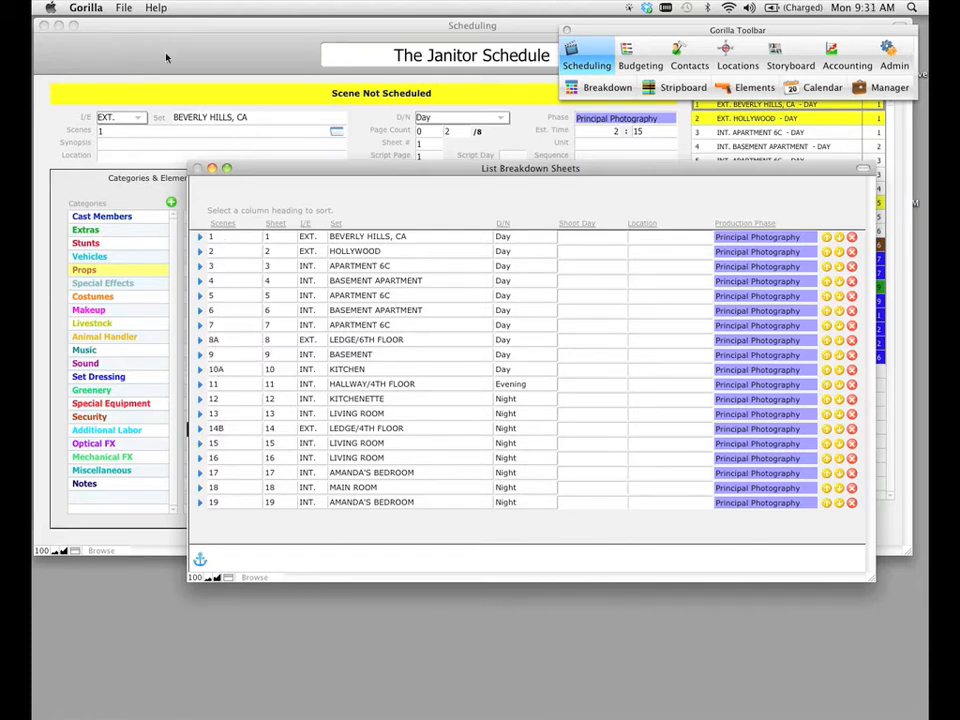
left_click(123, 7)
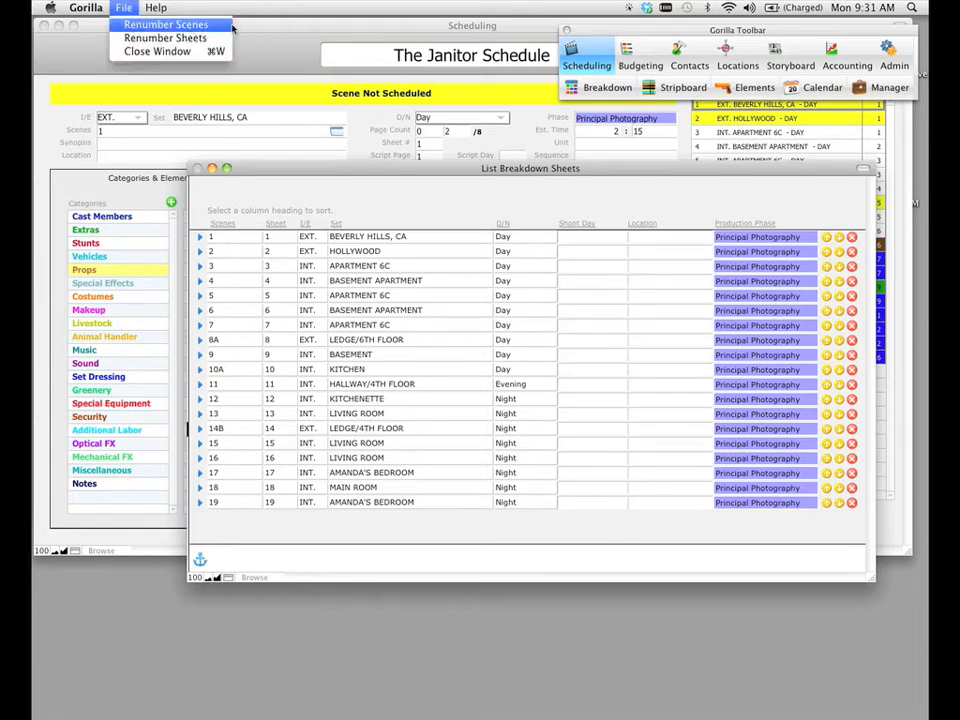
left_click(176, 23)
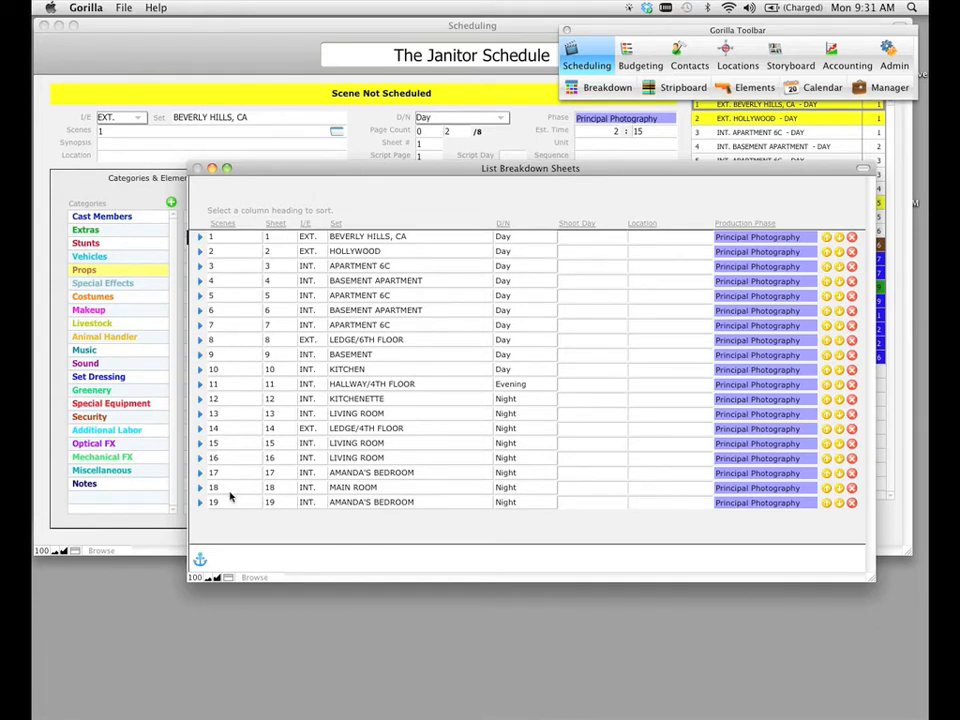
Step: Open the breakdown sheet for scene 5, APARTMENT 6C, from the list of breakdown sheets
left_click_drag(256, 167, 263, 178)
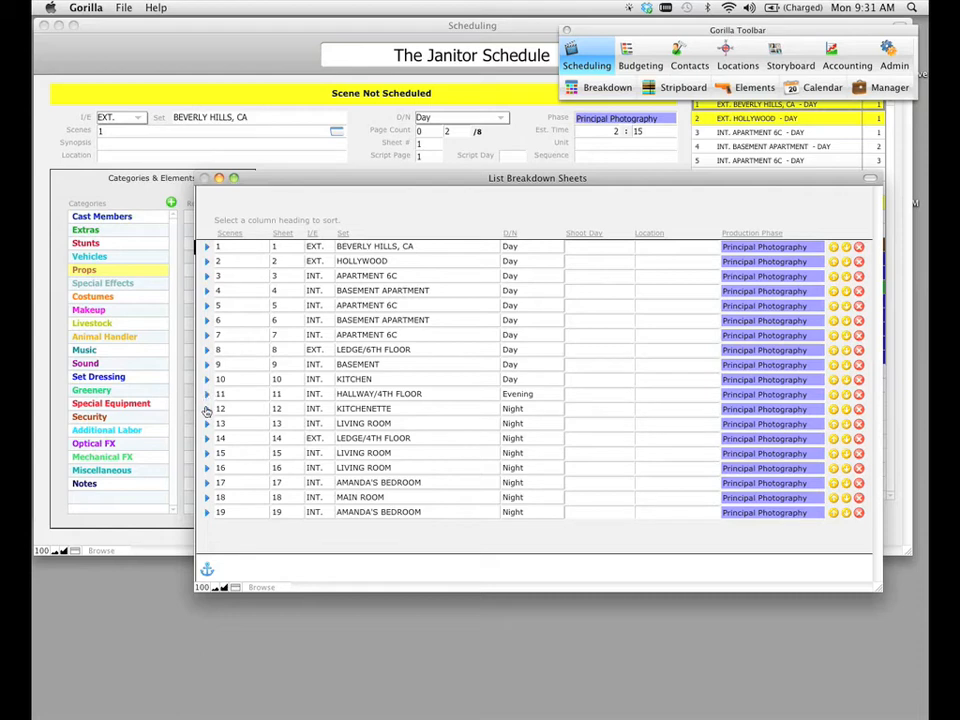
left_click(206, 309)
left_click(206, 309)
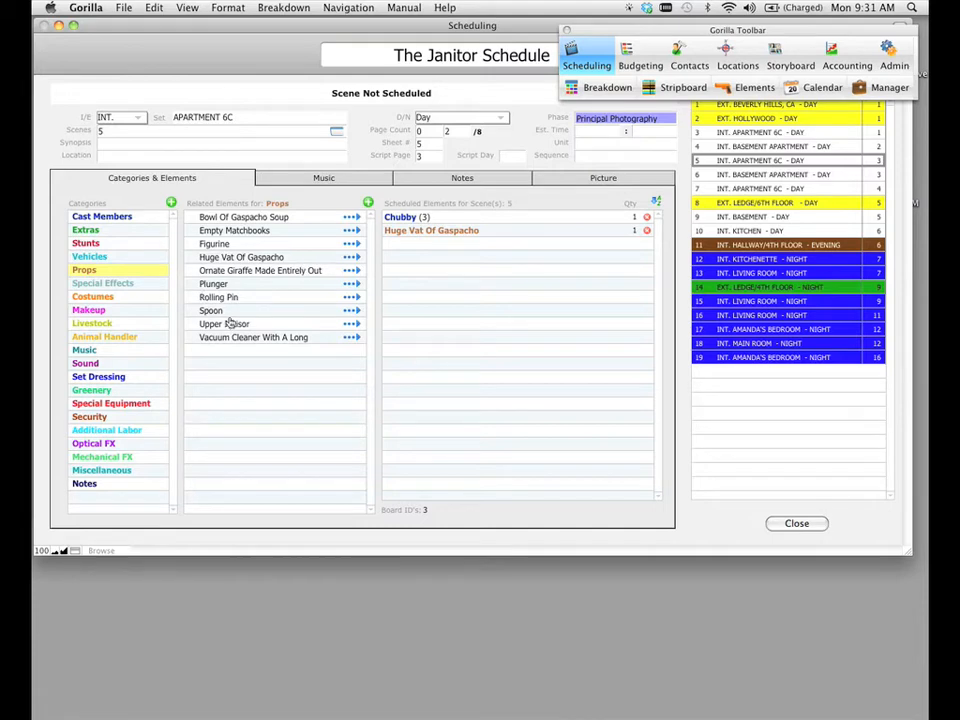
Step: Find the breakdown sheets that contain the prop Plunger or the costume White Sandals
left_click(153, 7)
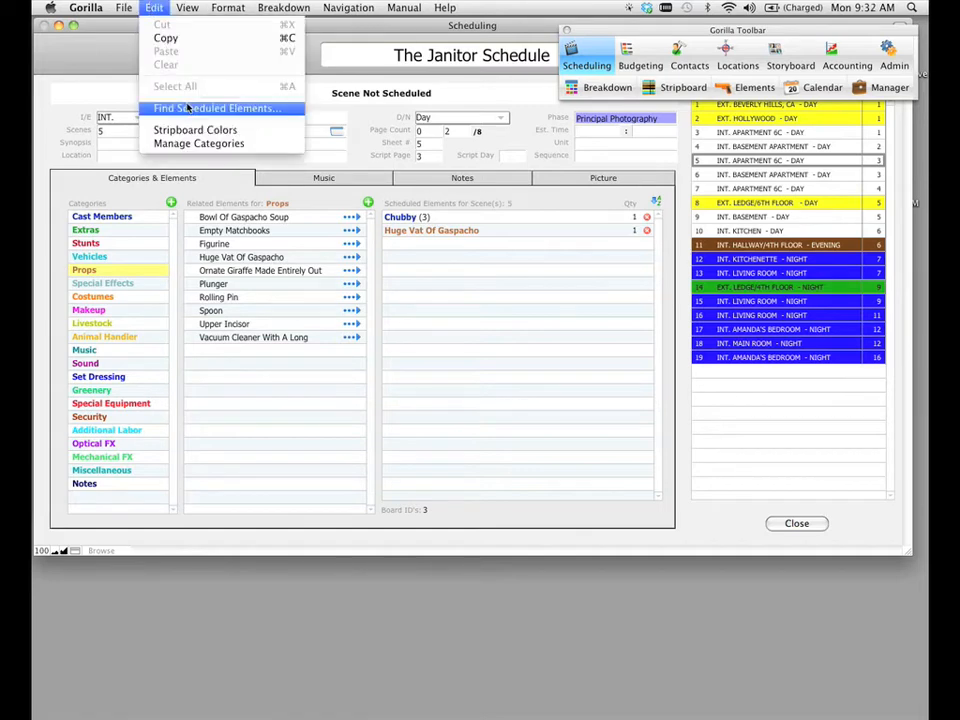
left_click(293, 110)
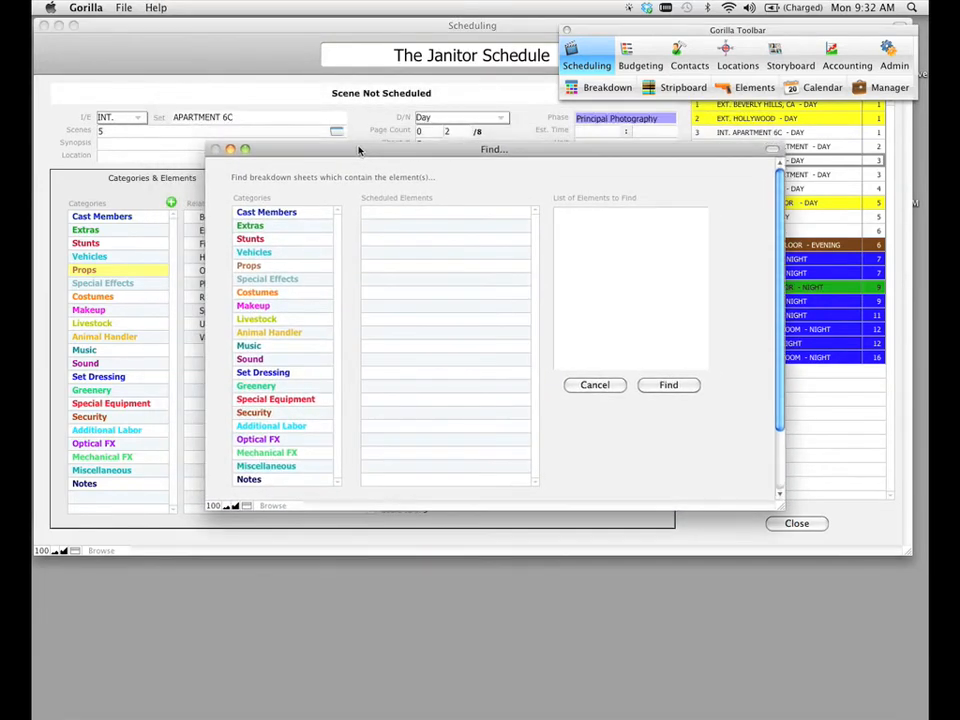
left_click(245, 268)
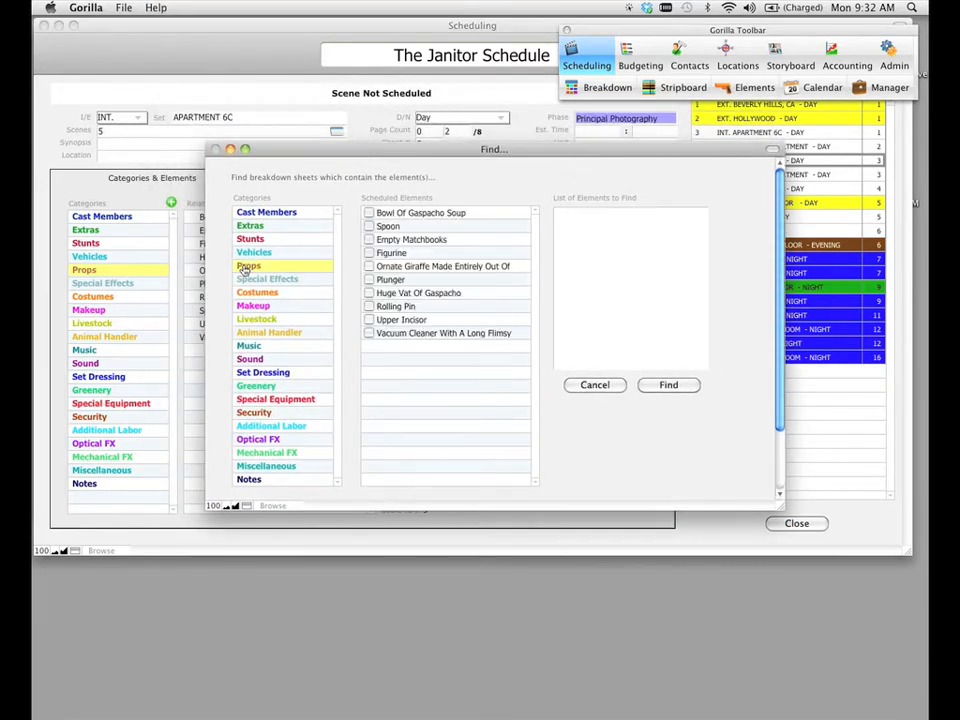
left_click(369, 281)
left_click(255, 293)
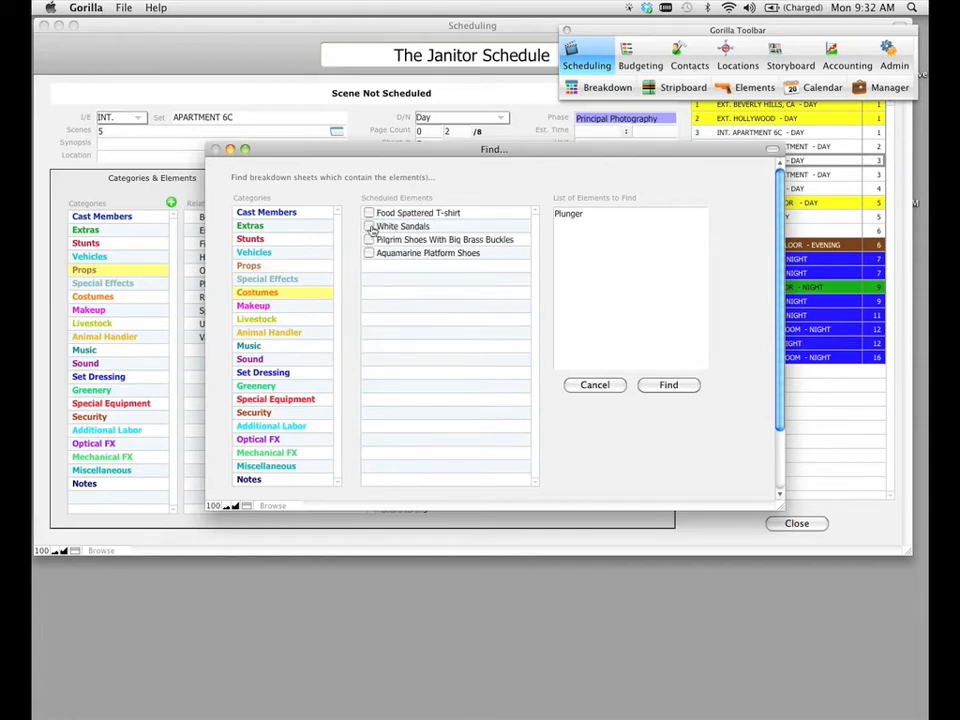
left_click(369, 226)
left_click(685, 389)
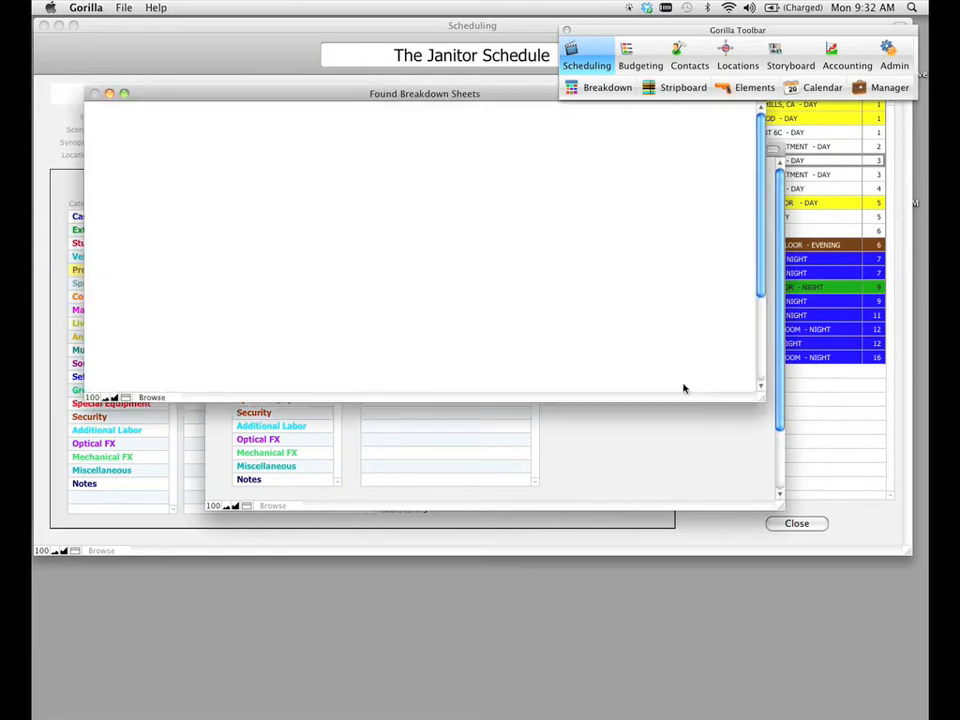
Step: Move the found sheets window aside and check the scheduled elements of scenes 4 and 19 for the searched elements
left_click_drag(354, 103, 486, 321)
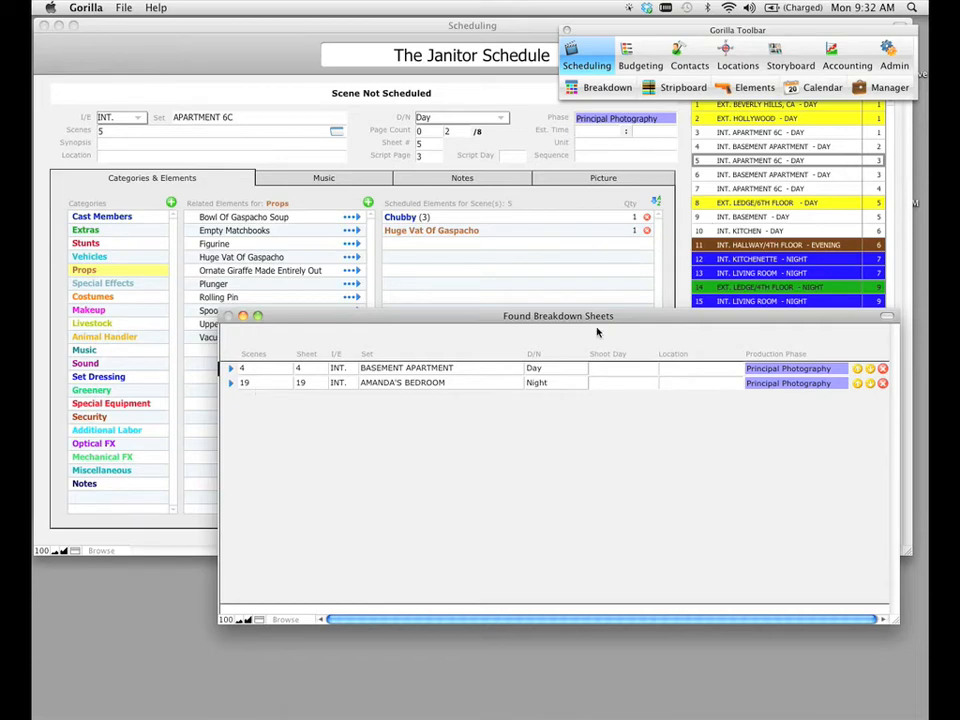
left_click_drag(597, 332, 597, 381)
left_click(553, 313)
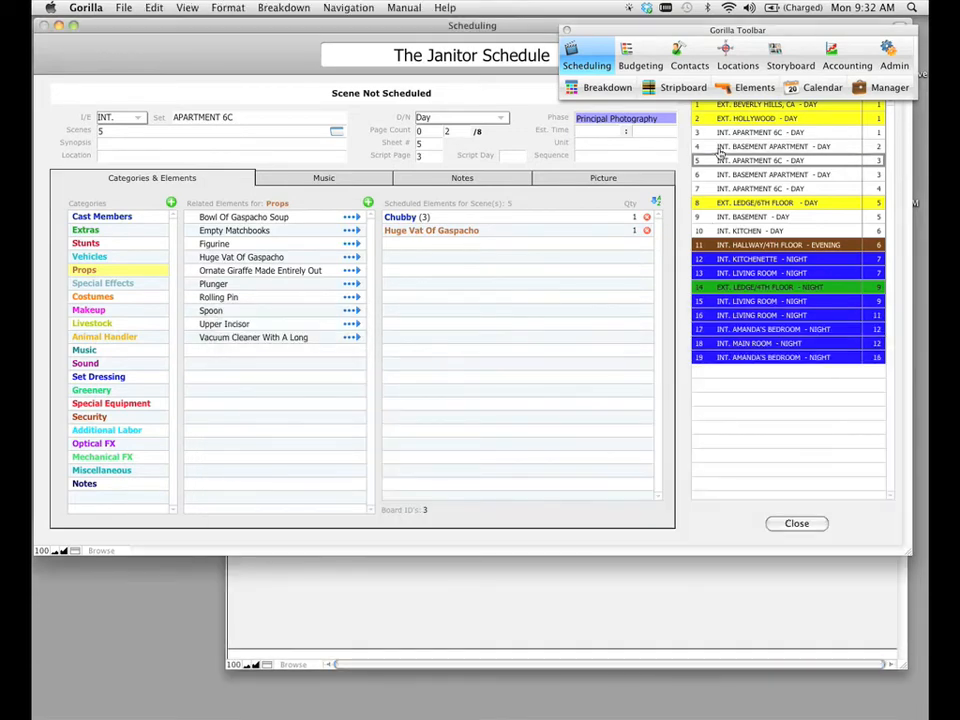
left_click(720, 148)
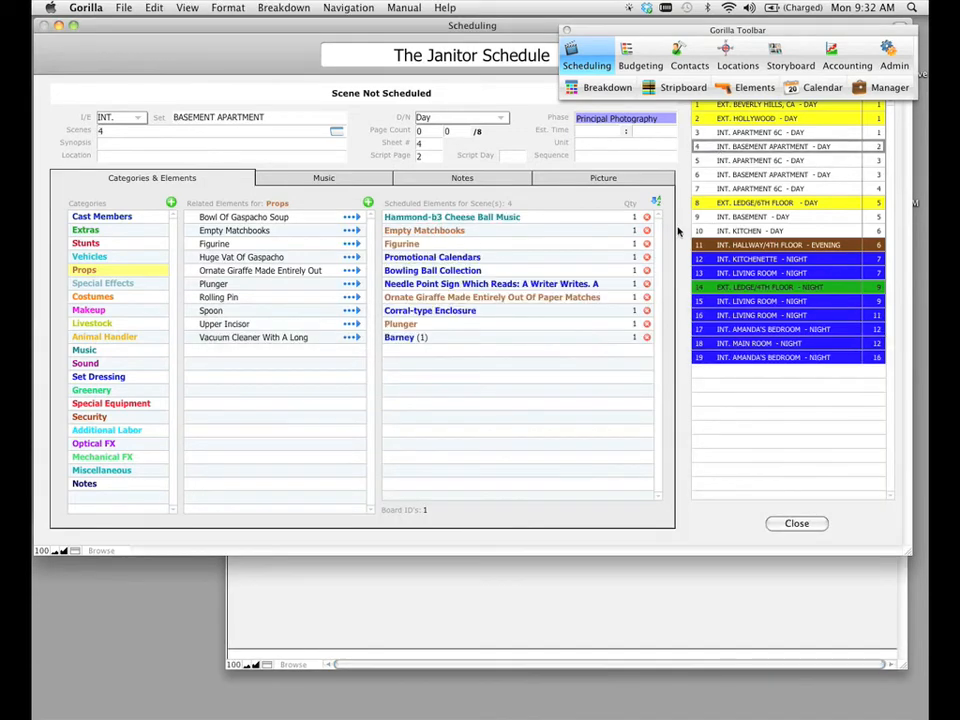
left_click(505, 582)
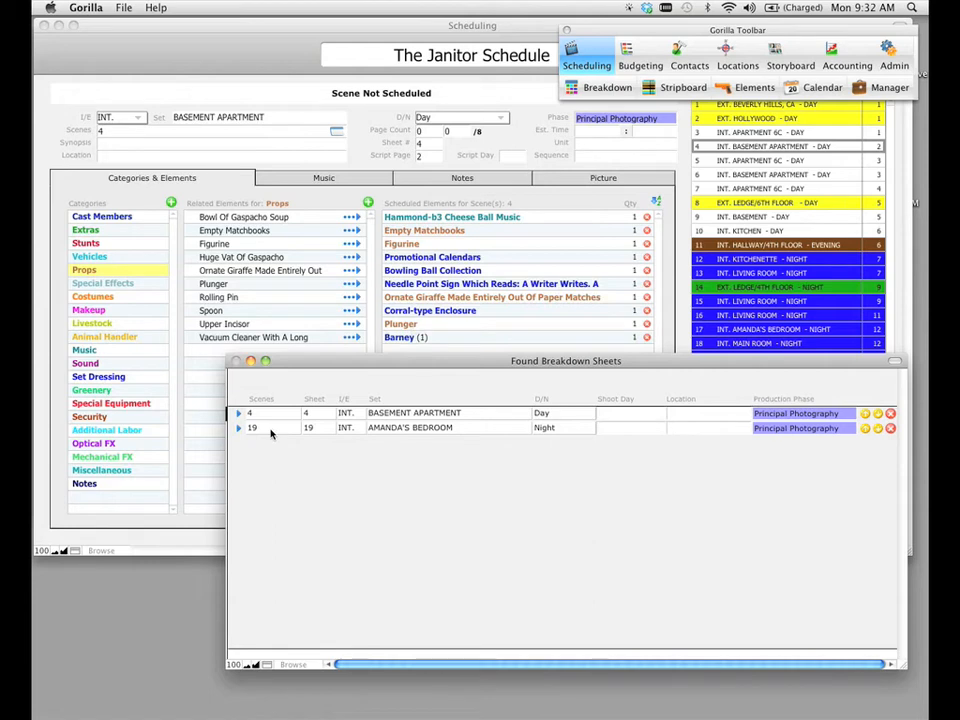
left_click(669, 306)
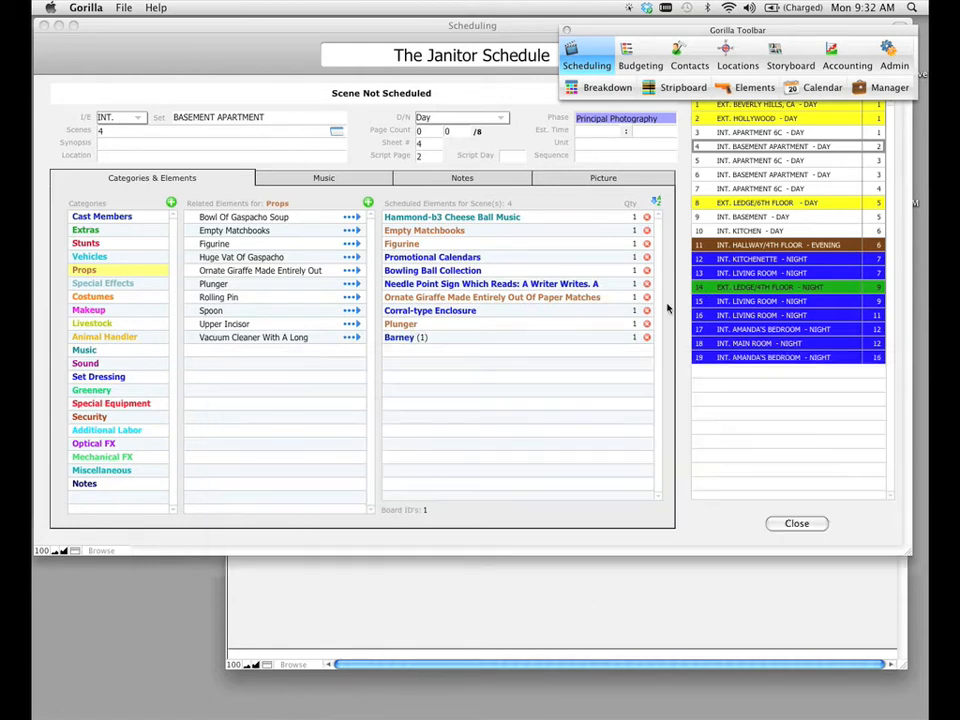
left_click(730, 362)
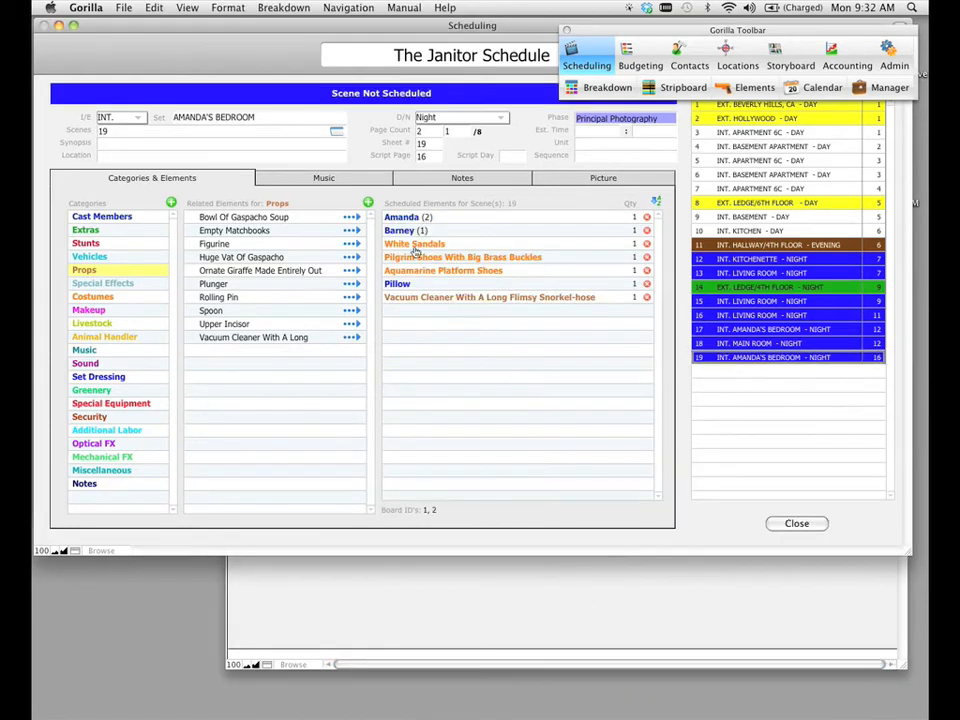
Step: Bring the found breakdown sheets list back into view and close it
left_click(529, 583)
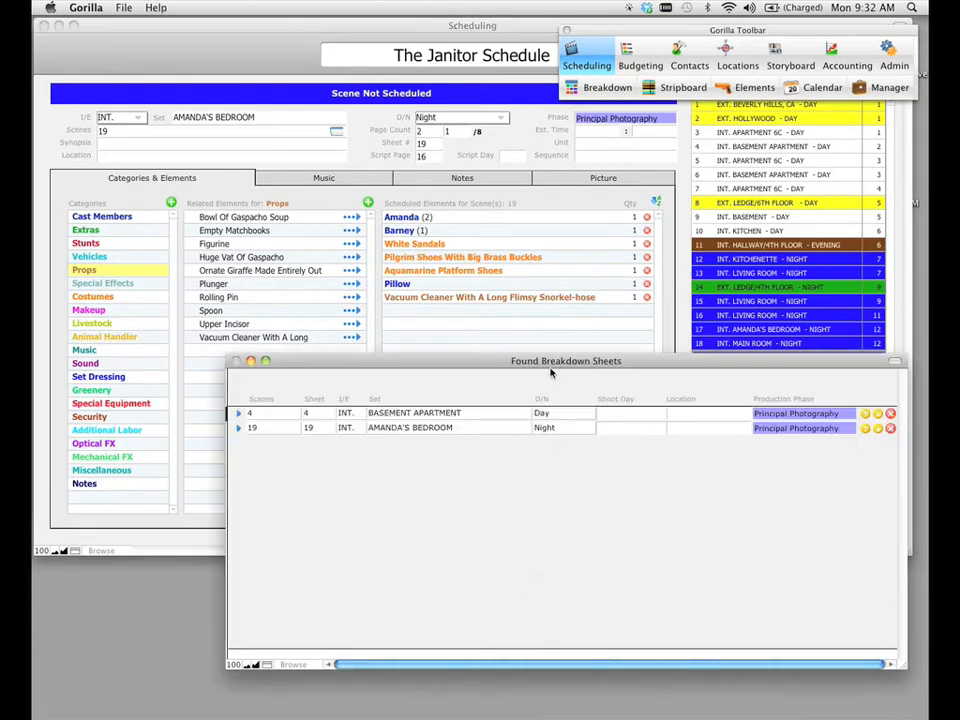
left_click_drag(584, 295, 488, 188)
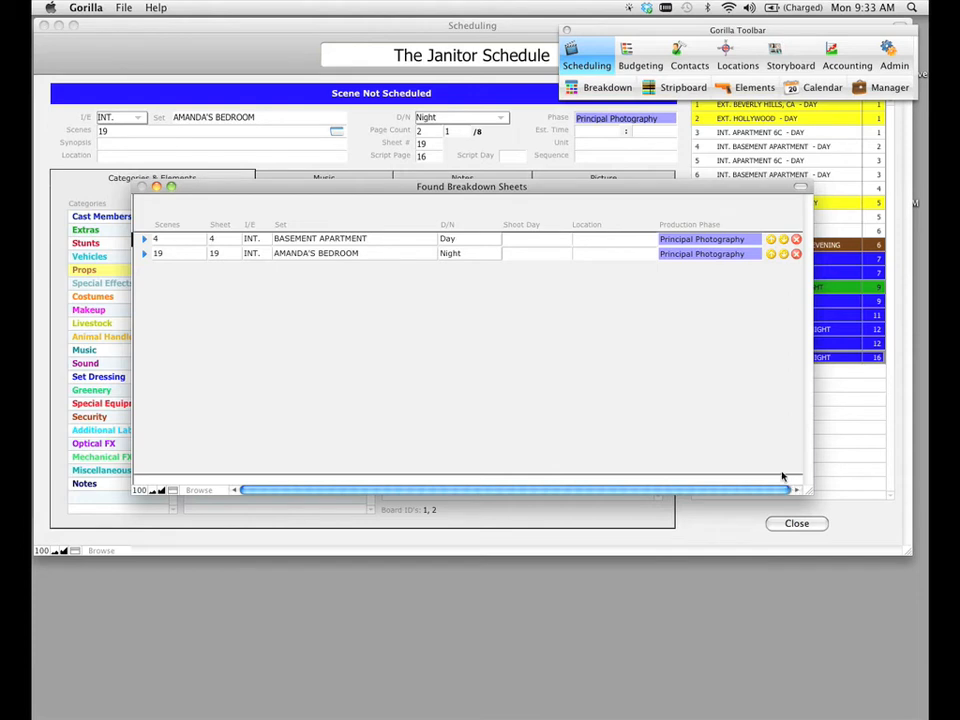
left_click(123, 8)
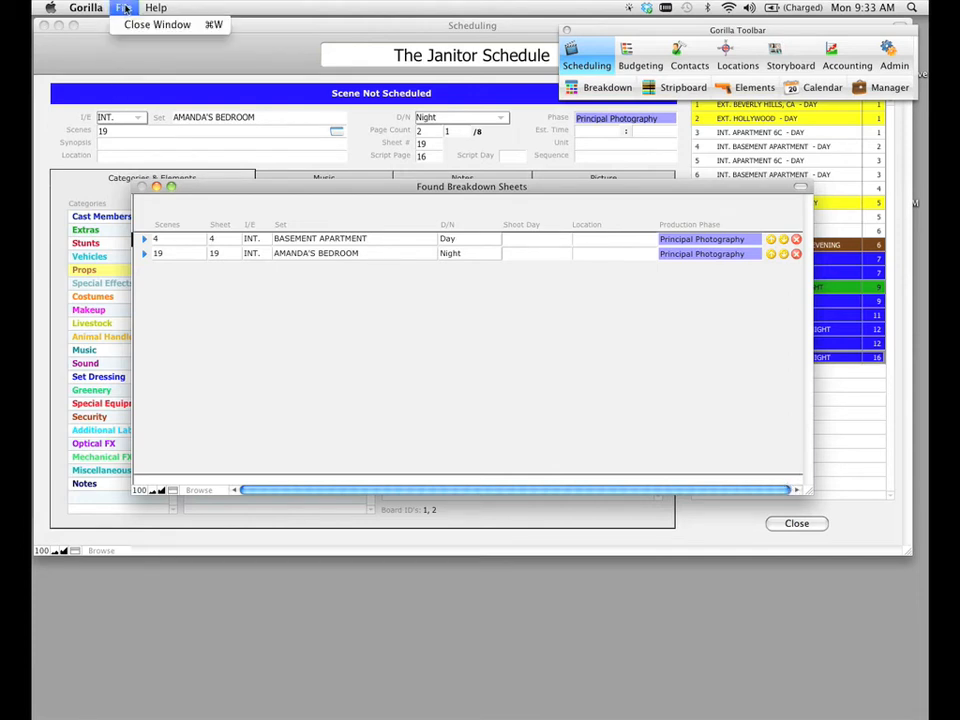
left_click(231, 31)
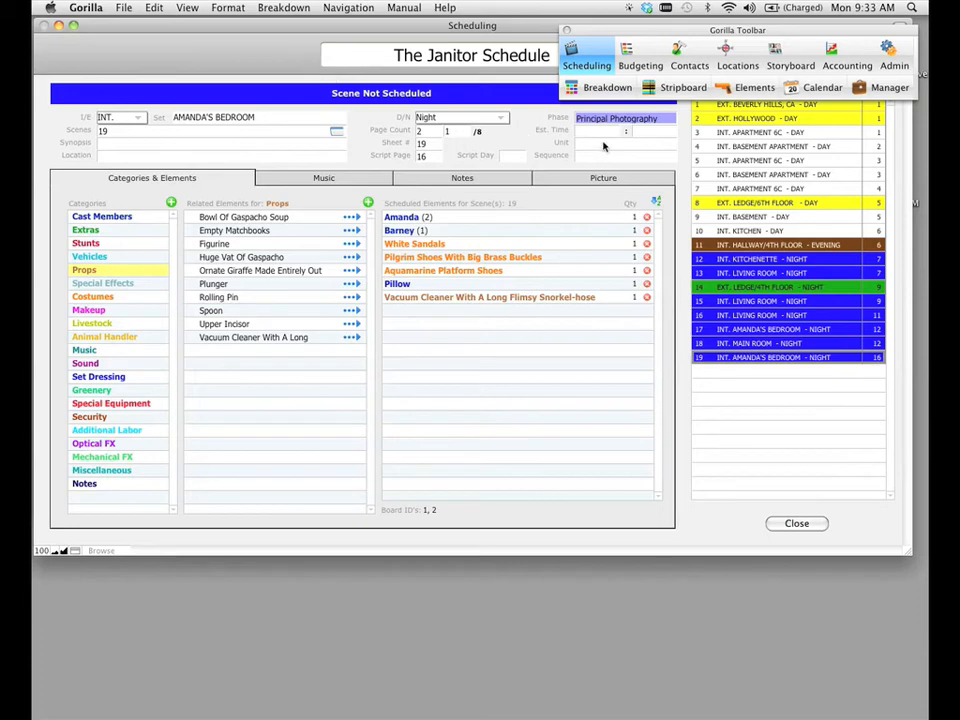
Step: Compare the scheduled elements of scene 3, APARTMENT 6C, and scene 11, HALLWAY/4TH FLOOR
left_click(722, 133)
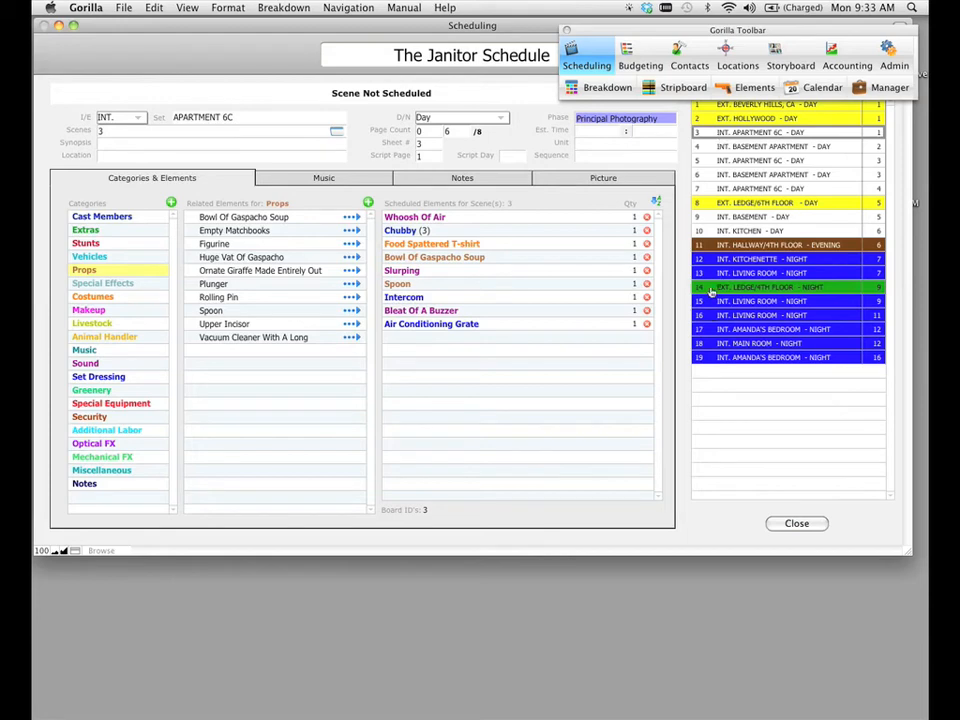
left_click(707, 248)
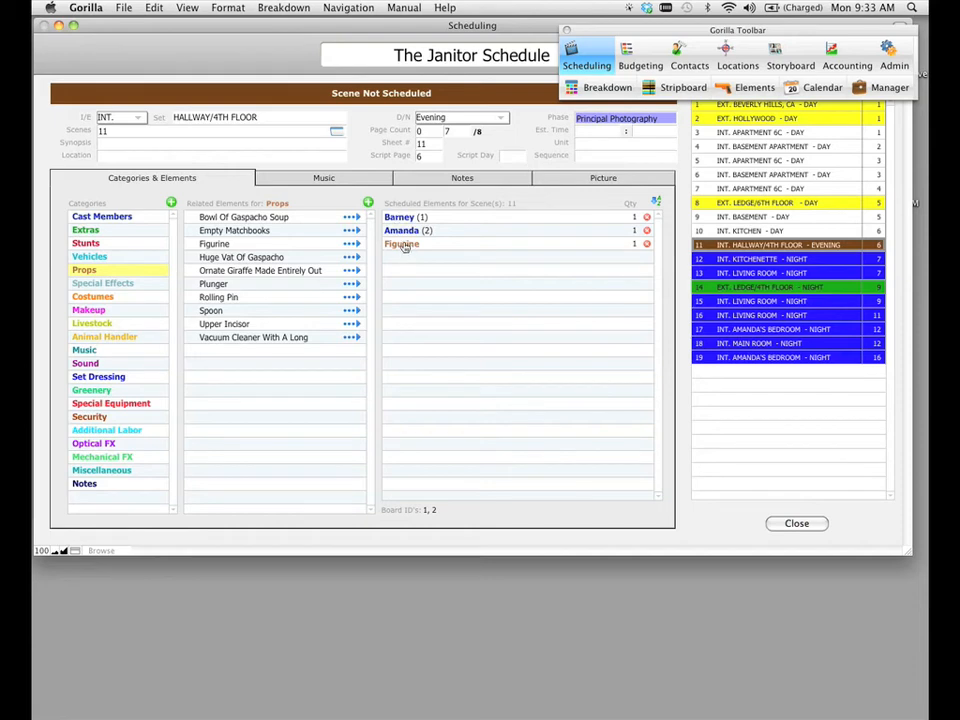
left_click(720, 135)
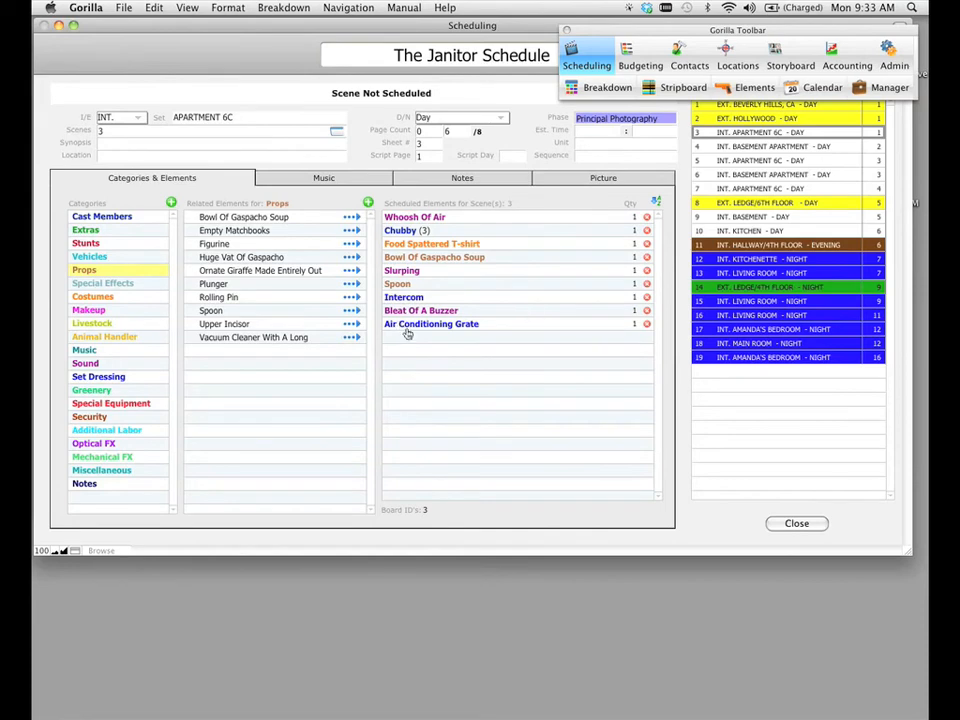
left_click(760, 244)
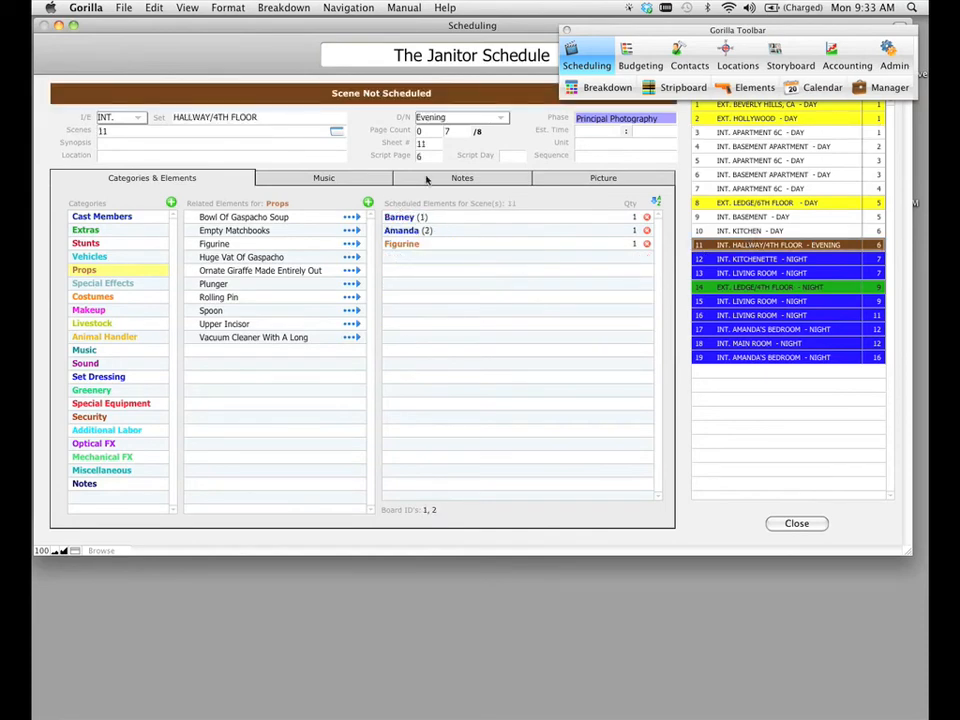
Step: Merge the breakdown sheet of scene 11, HALLWAY/4TH FLOOR, into scene 3, APARTMENT 6C
left_click(722, 134)
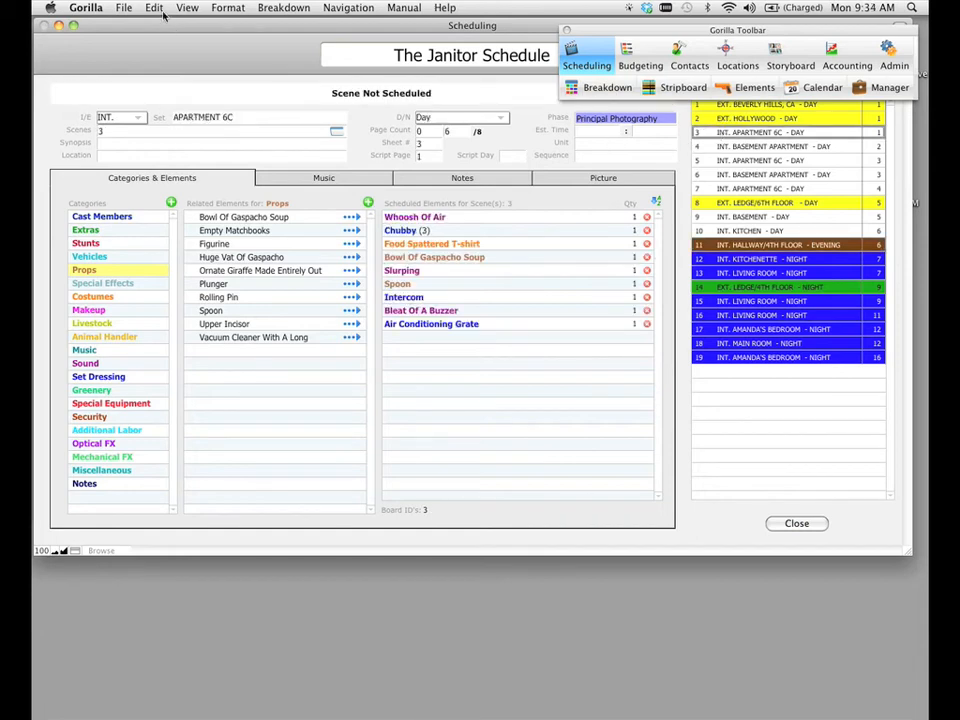
left_click(192, 8)
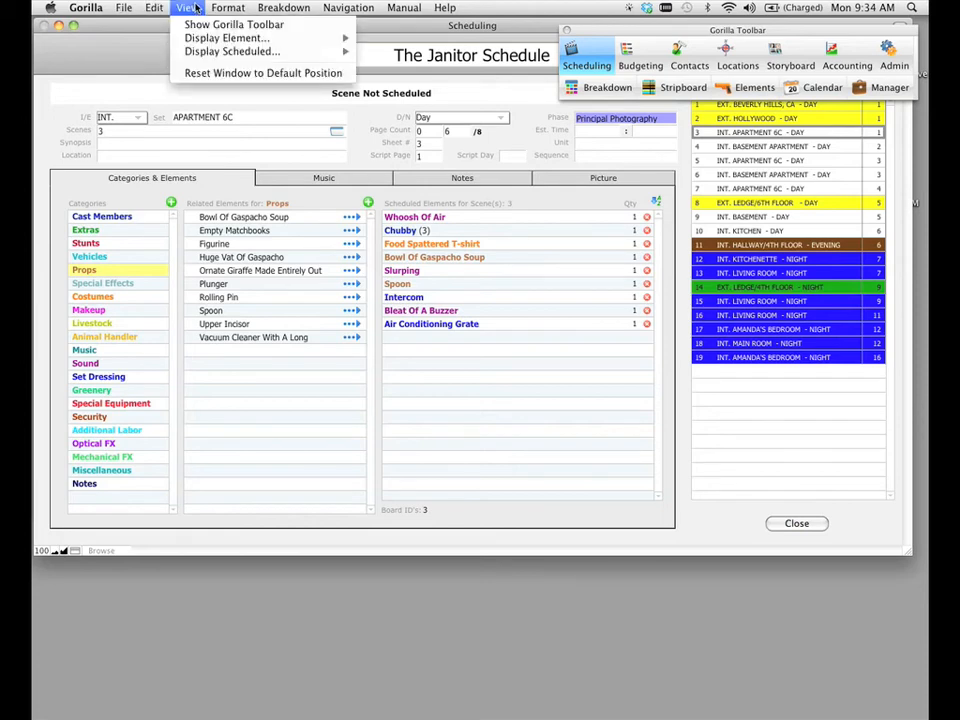
mouse_move(264, 8)
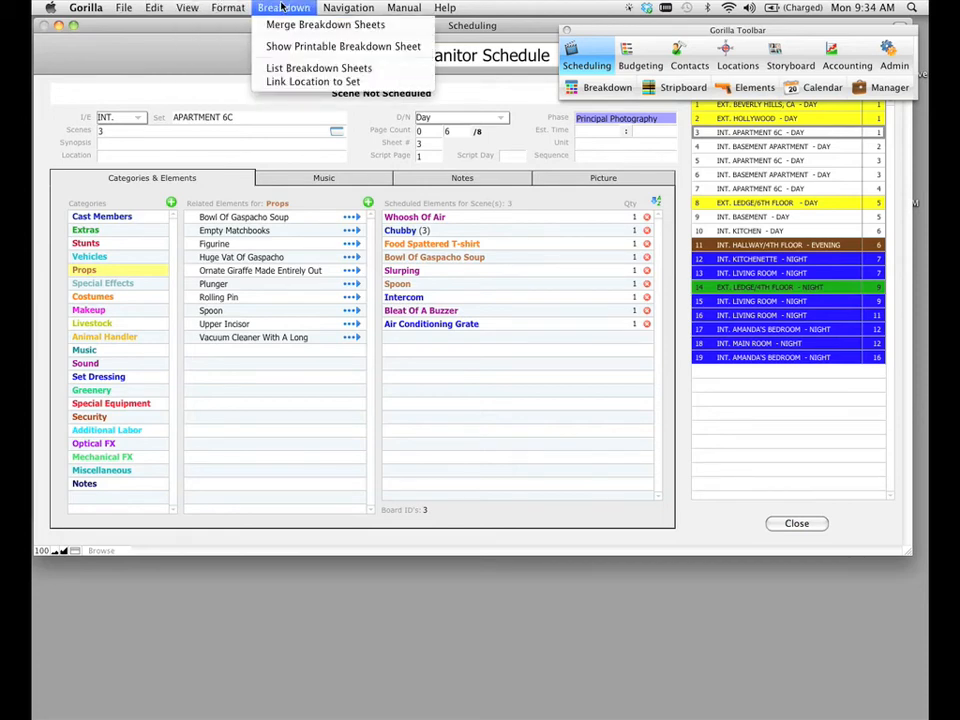
left_click(405, 26)
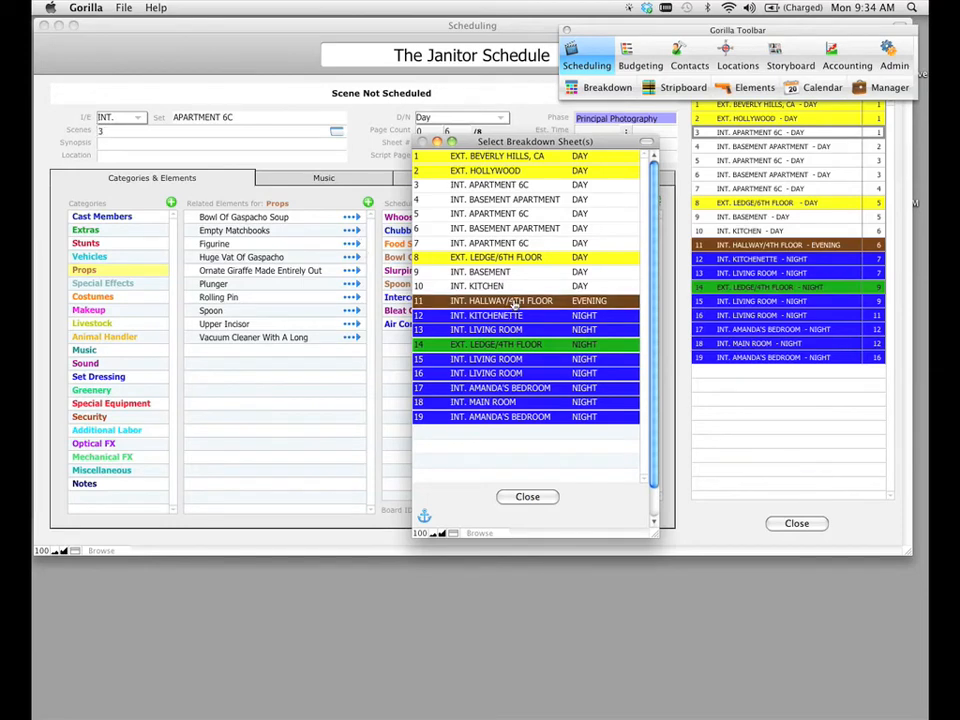
left_click(513, 302)
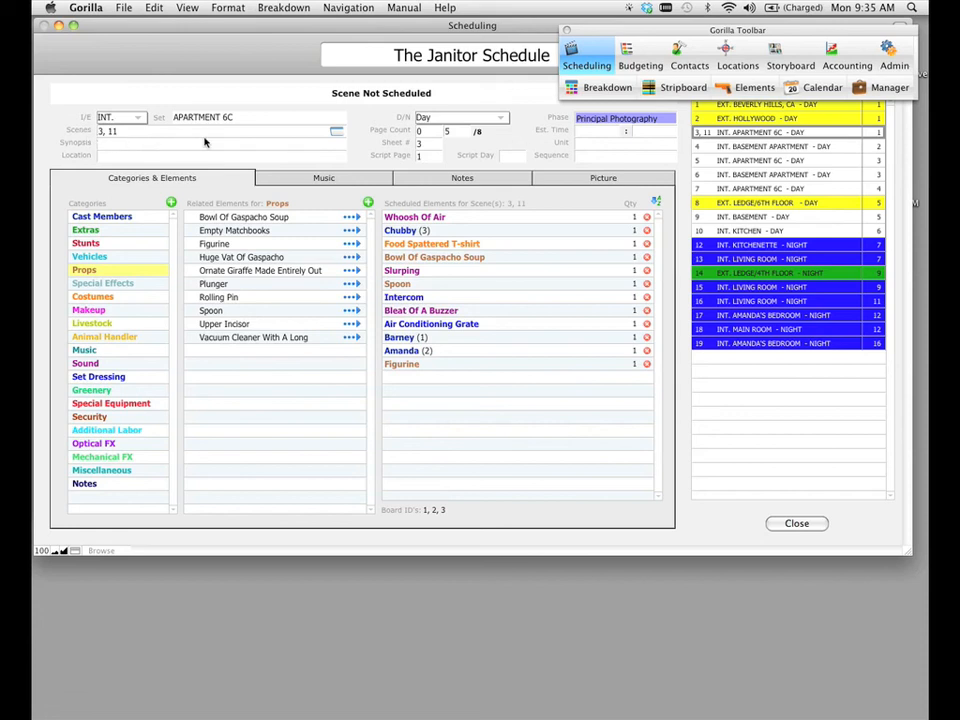
Step: Move the toolbar off the Scene Navigator and look through scenes 1 and 2 and the merged sheet 3, 11
left_click_drag(716, 33, 443, 23)
left_click(723, 105)
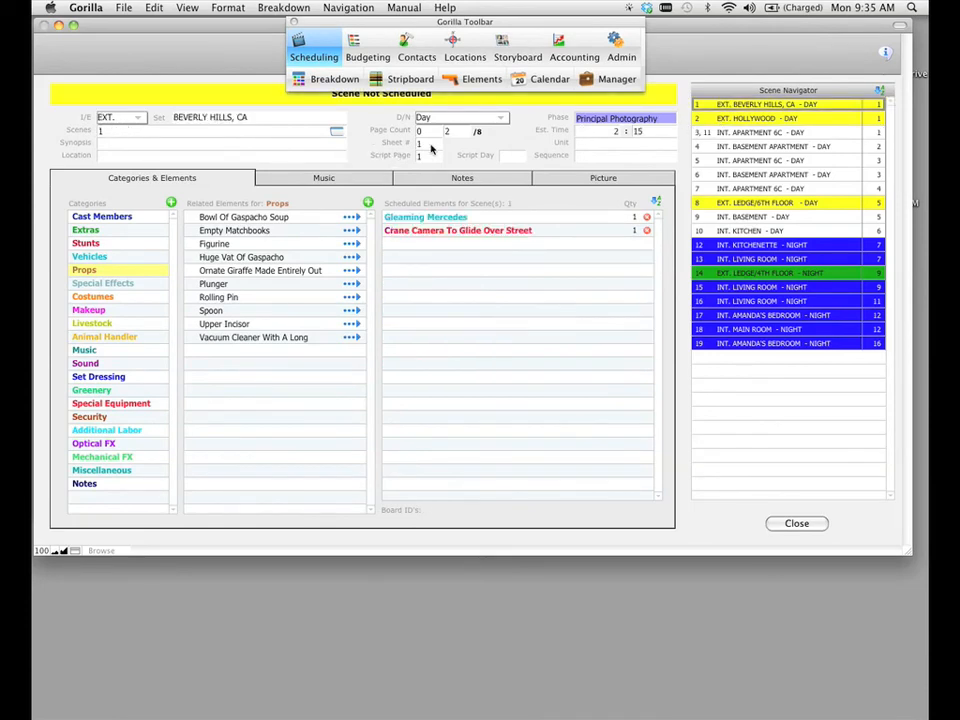
left_click(757, 118)
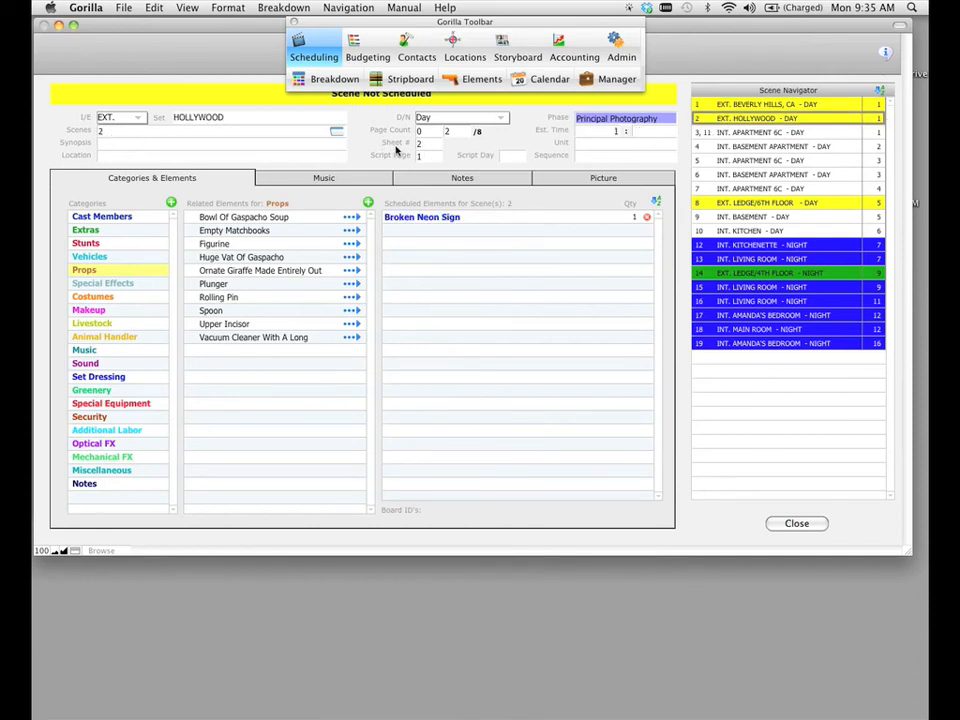
key("Down")
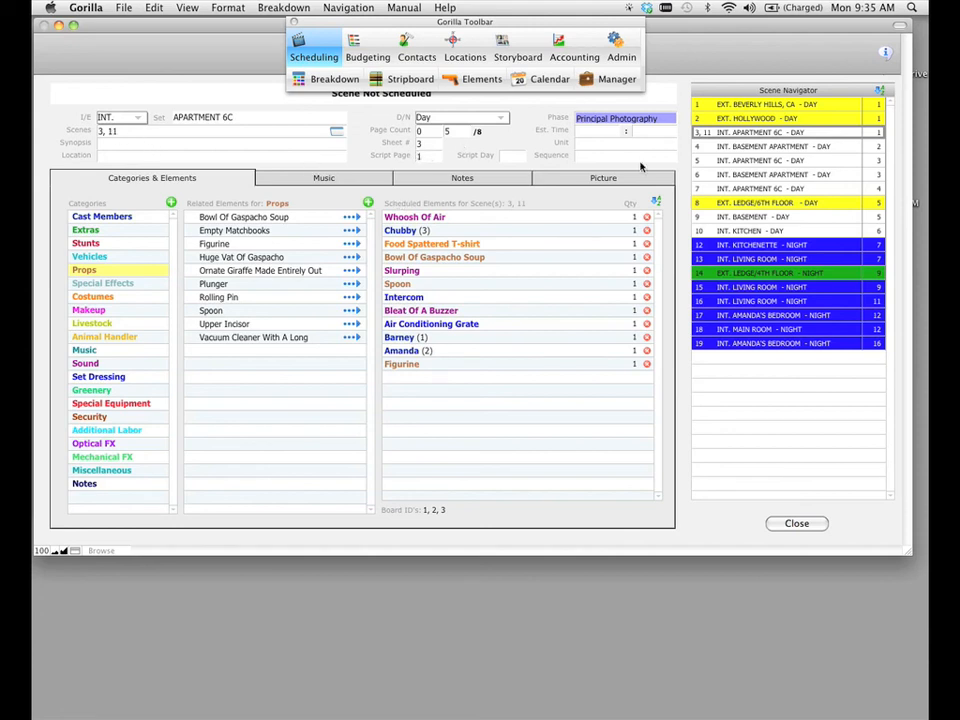
Step: Switch to TextEdit
key("super+Tab")
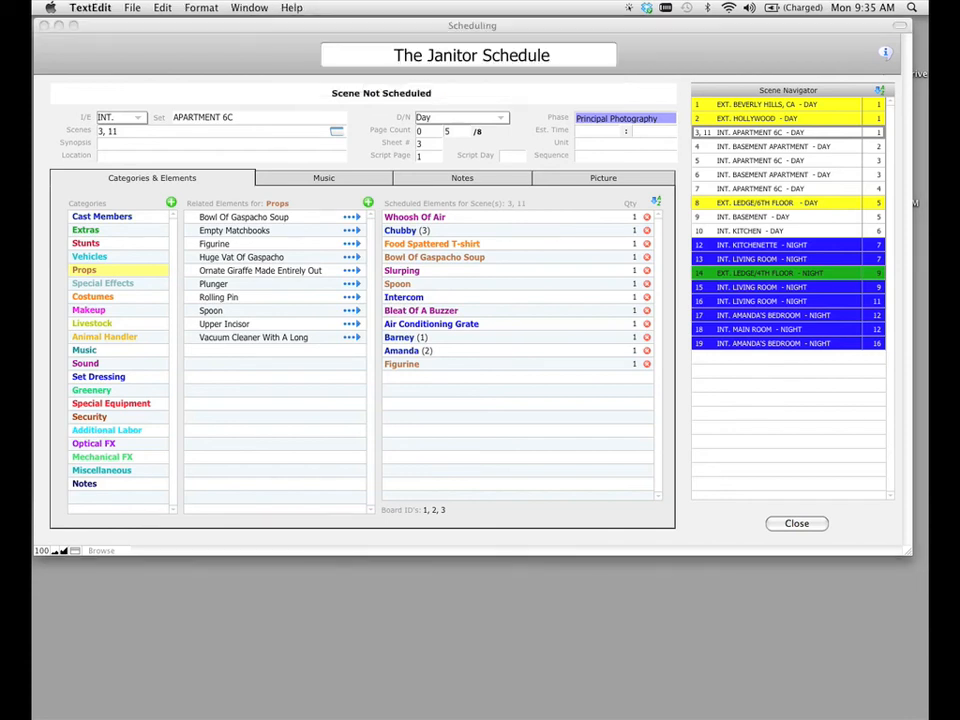